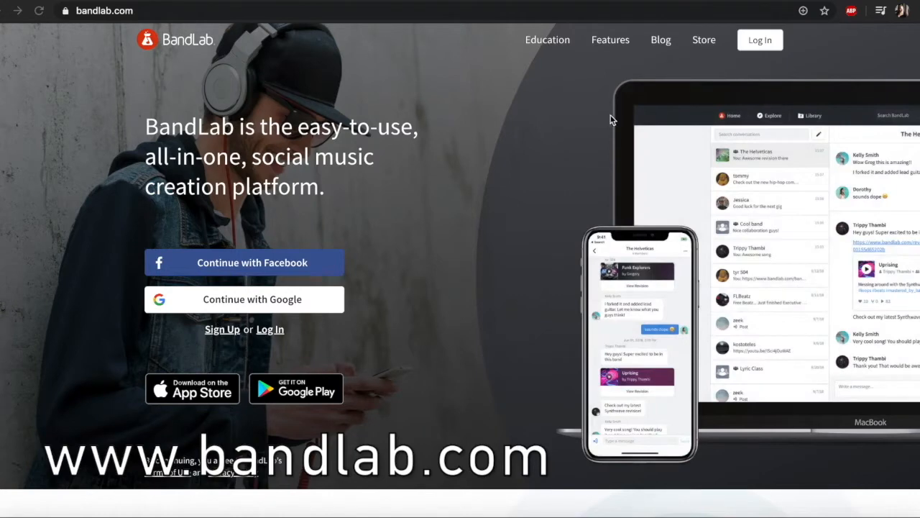
# Step: Log in to the BandLab account with the prefilled credentials
pyautogui.click(760, 38)
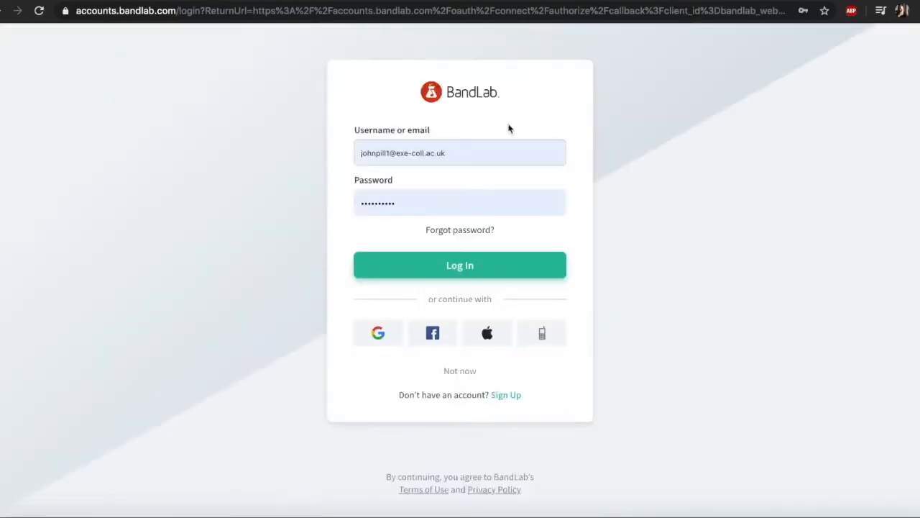
pyautogui.click(471, 262)
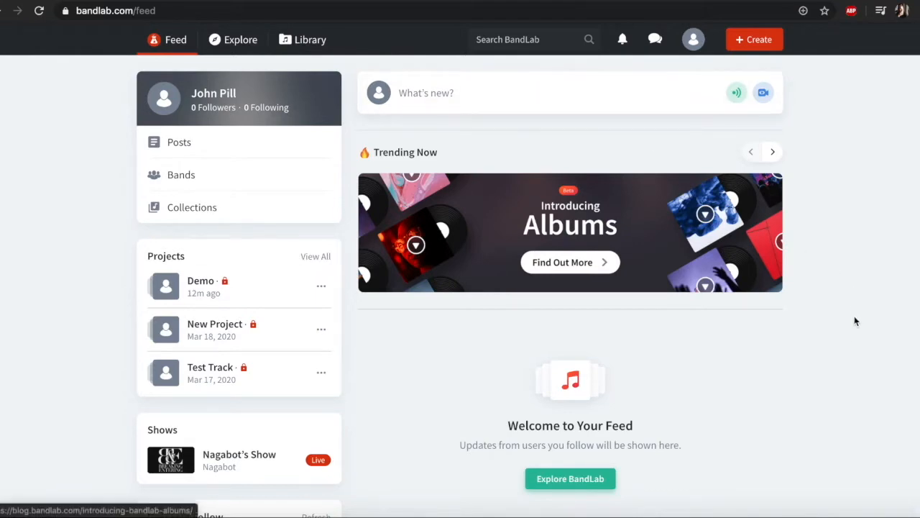
# Step: Create a new project from the feed page and add a Drum Machine track to it
pyautogui.scroll(-2, 855, 334)
pyautogui.scroll(-5, 853, 333)
pyautogui.scroll(6, 852, 332)
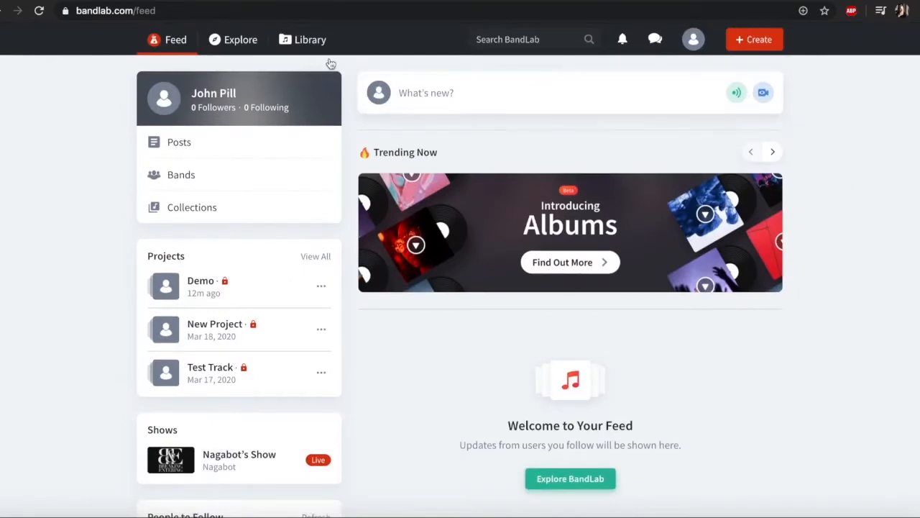
pyautogui.click(764, 42)
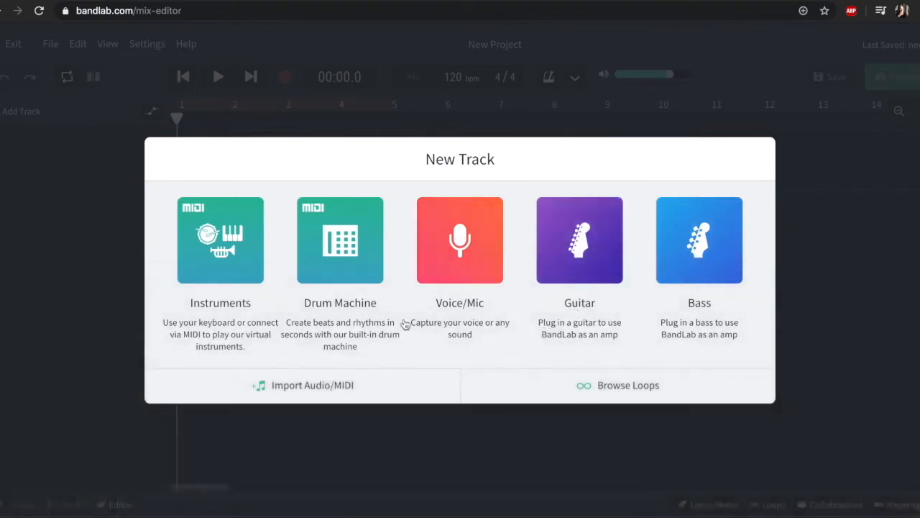
pyautogui.click(320, 251)
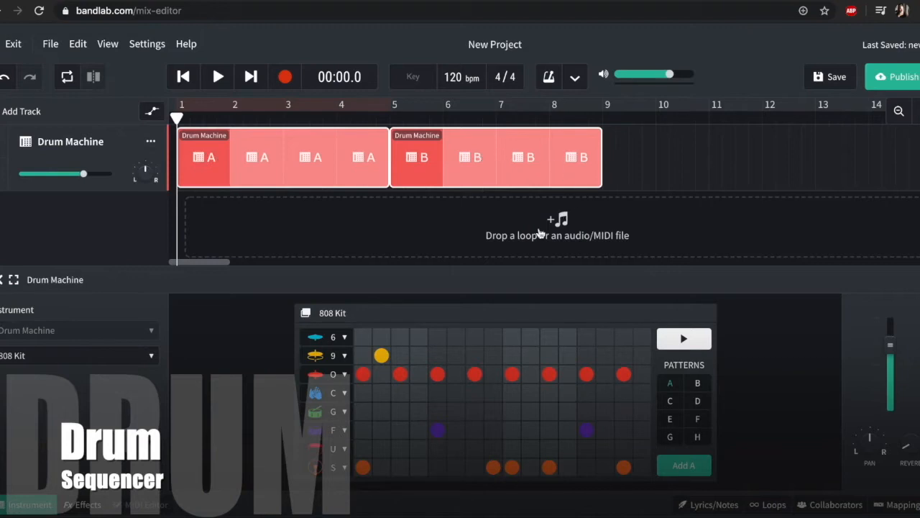
# Step: Play back drum patterns A and B of the 808 Kit to hear each of them
pyautogui.click(683, 339)
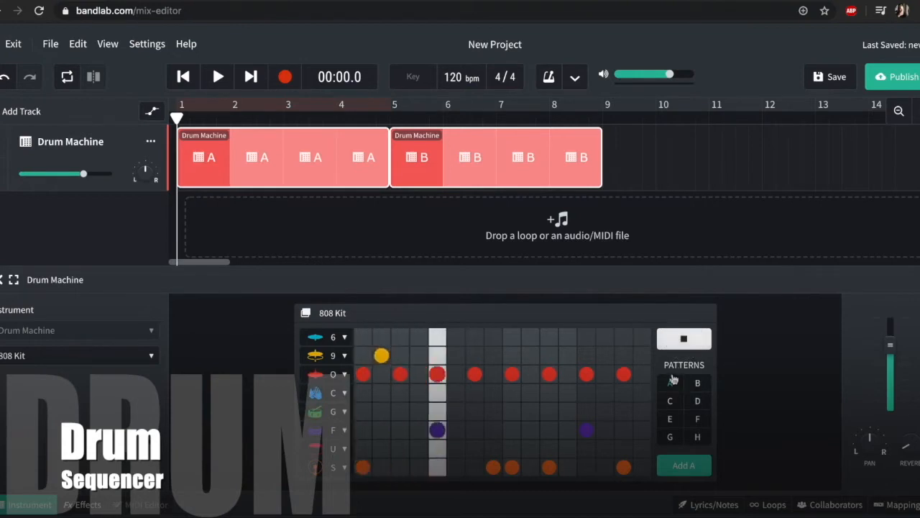
pyautogui.press('space')
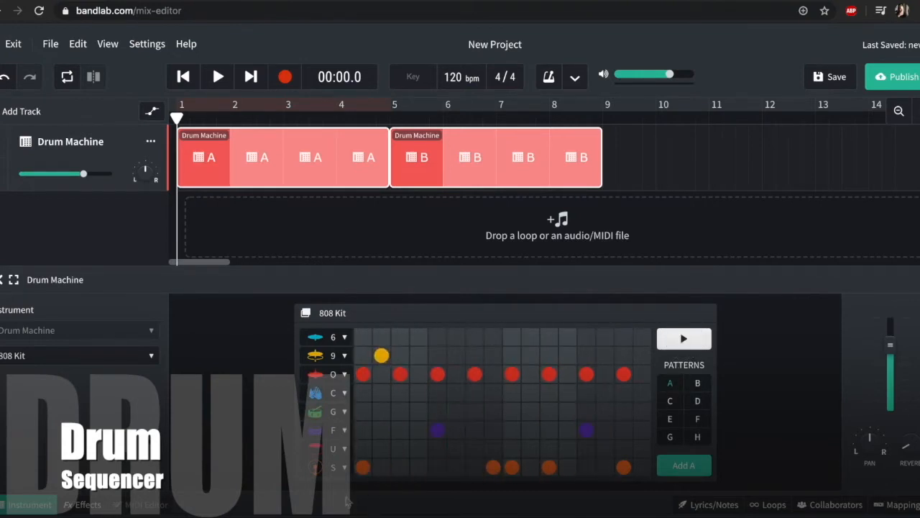
pyautogui.press('XF86AudioRaiseVolume')
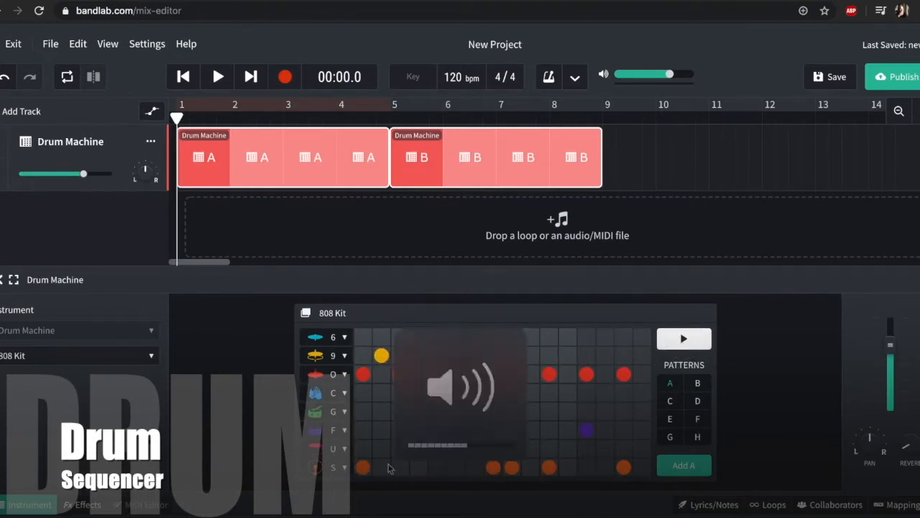
pyautogui.click(698, 383)
pyautogui.click(684, 339)
pyautogui.click(685, 341)
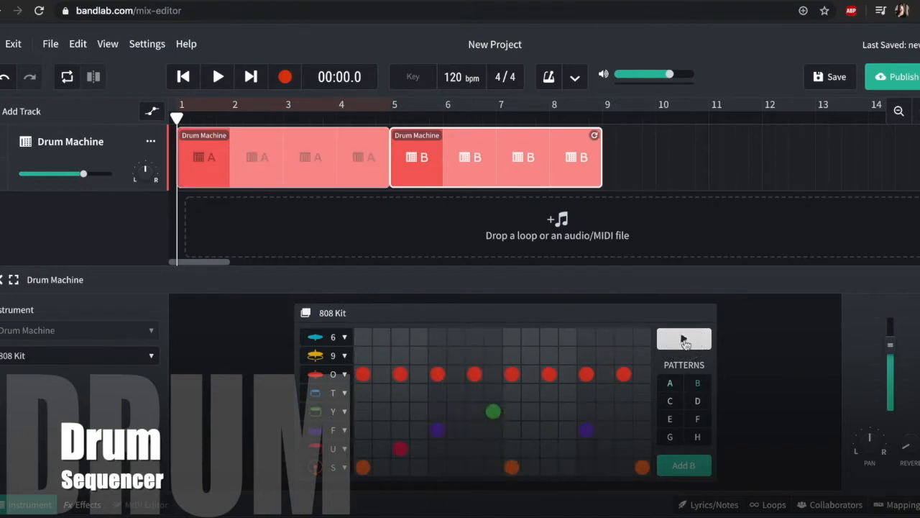
# Step: Switch to the empty drum pattern C and place kick hits (row S) on steps 1, 5, 9 and 13
pyautogui.click(670, 405)
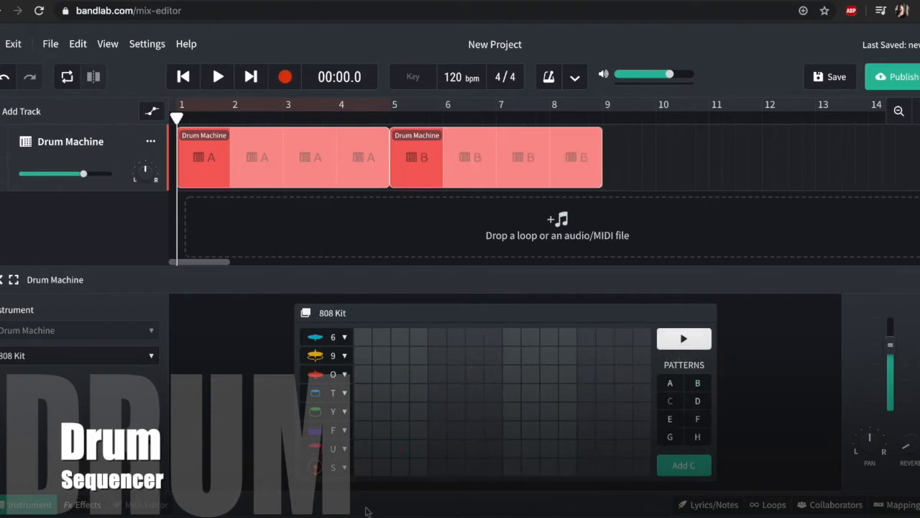
pyautogui.click(363, 467)
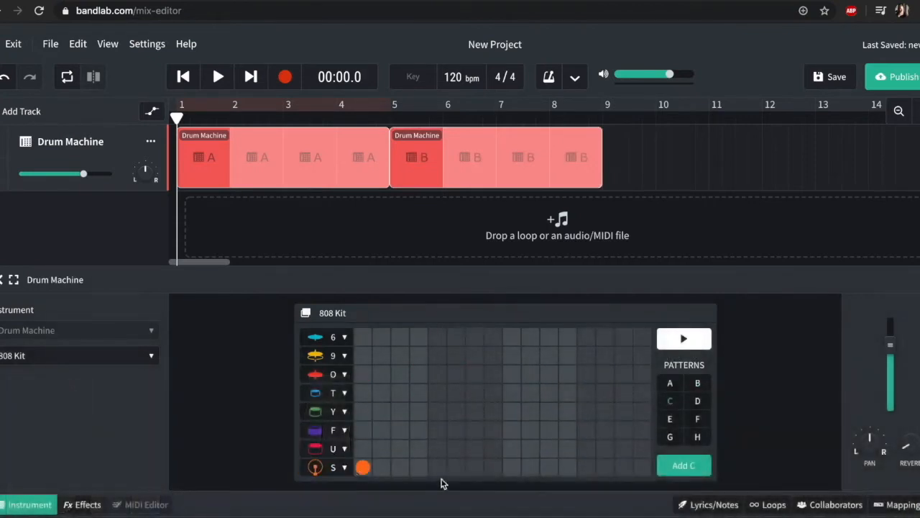
pyautogui.click(583, 471)
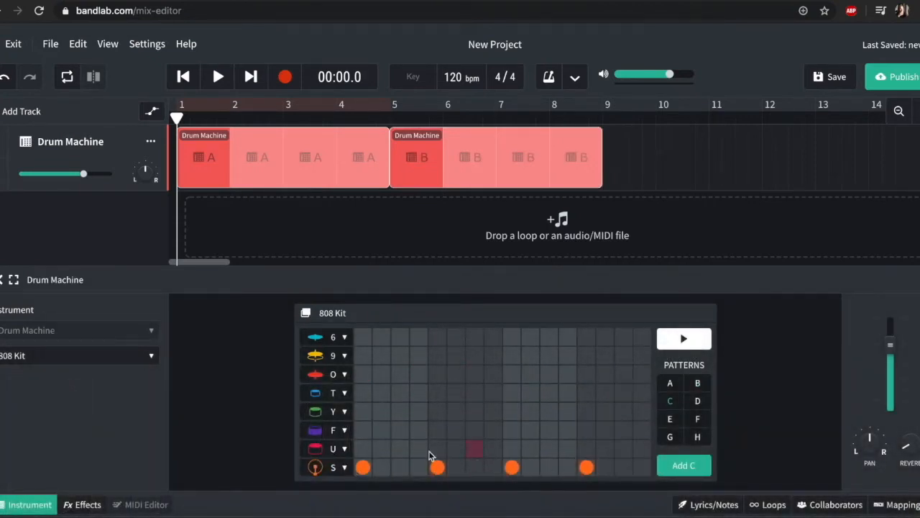
# Step: In pattern C, place the yellow cymbal (row 9) on step 1 and red hi-hats (row O) on every odd step from 3 to 15
pyautogui.click(363, 374)
pyautogui.click(437, 375)
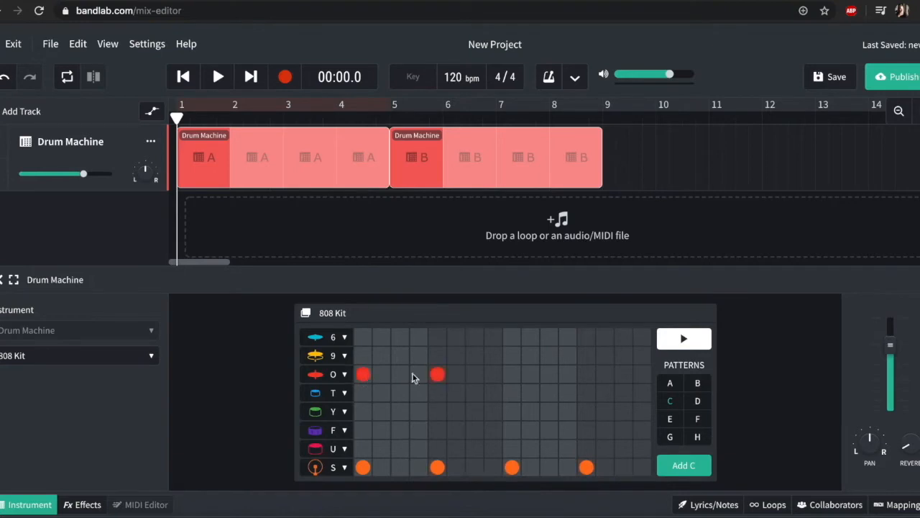
pyautogui.click(363, 355)
pyautogui.click(363, 374)
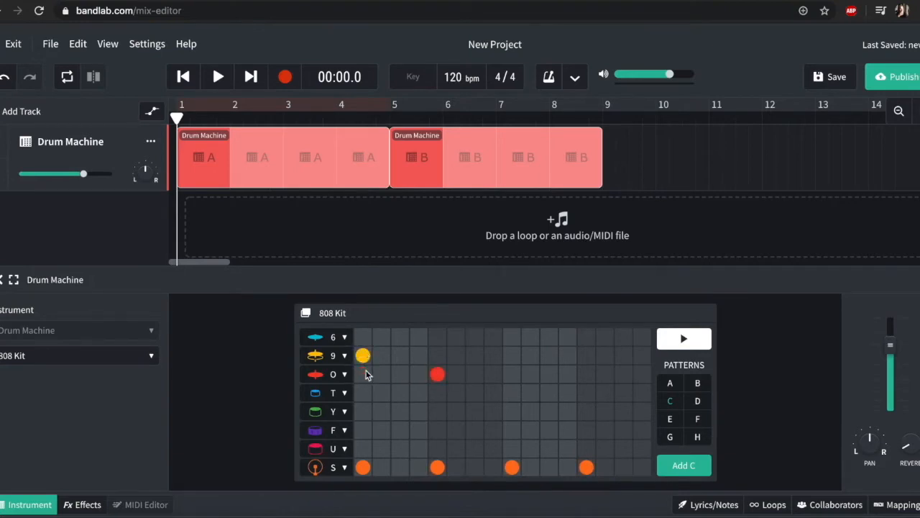
pyautogui.click(382, 374)
pyautogui.click(400, 375)
pyautogui.click(474, 375)
pyautogui.click(589, 375)
pyautogui.click(621, 375)
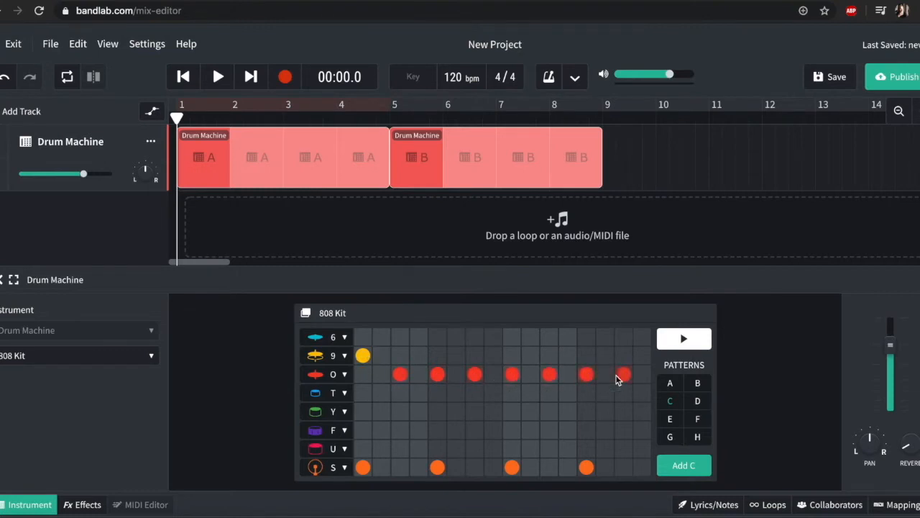
# Step: Place snare hits (row F) on steps 5 and 13, trying neighbouring drums on step 5, and look through the row's alternative sounds
pyautogui.click(440, 448)
pyautogui.click(435, 410)
pyautogui.click(434, 411)
pyautogui.click(437, 394)
pyautogui.click(437, 395)
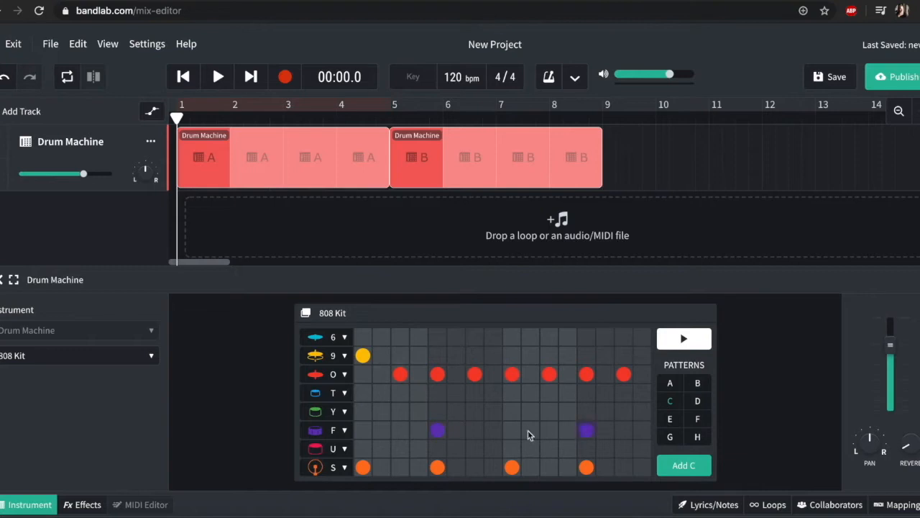
pyautogui.click(344, 431)
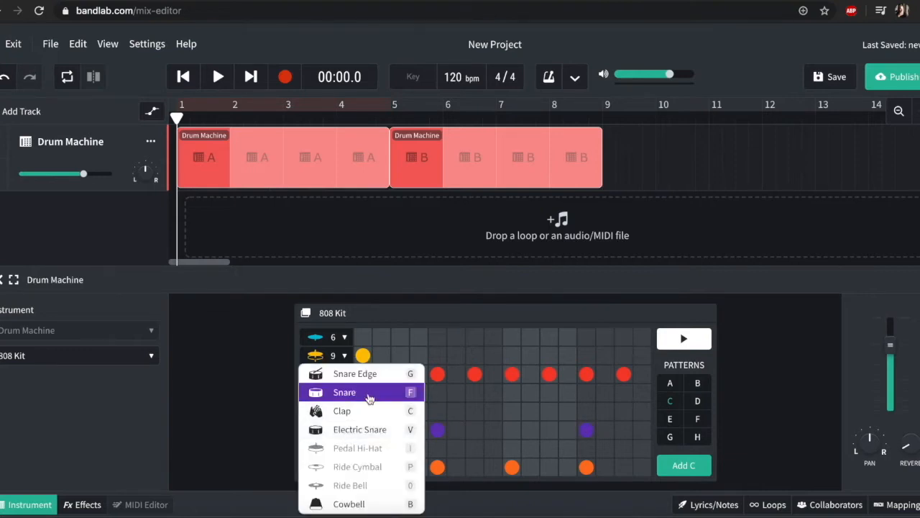
pyautogui.click(261, 379)
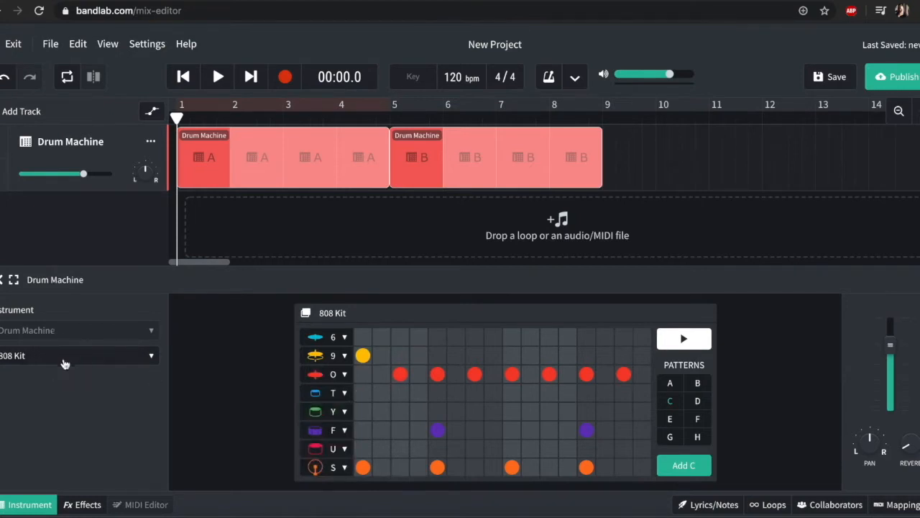
# Step: Change the drum machine's kit to IDM Kit and preview pattern C with it
pyautogui.click(104, 355)
pyautogui.moveTo(116, 355)
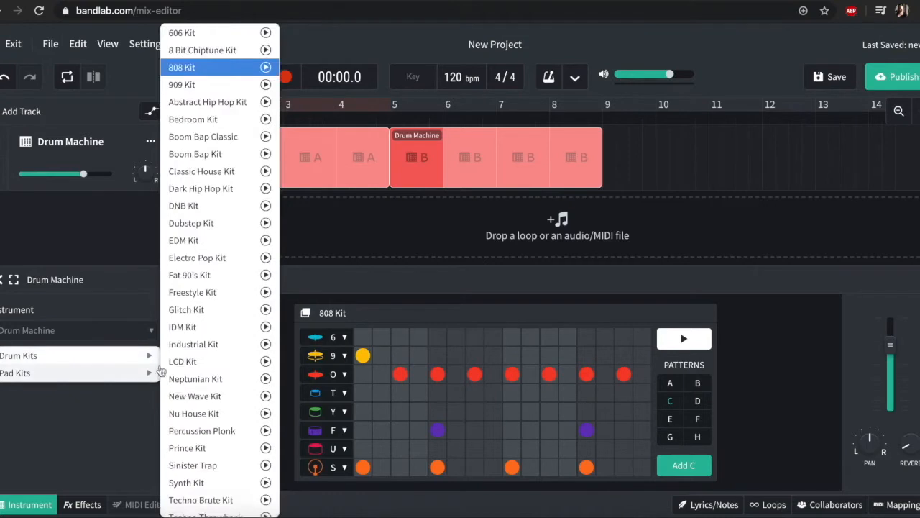
pyautogui.click(213, 327)
pyautogui.press('space')
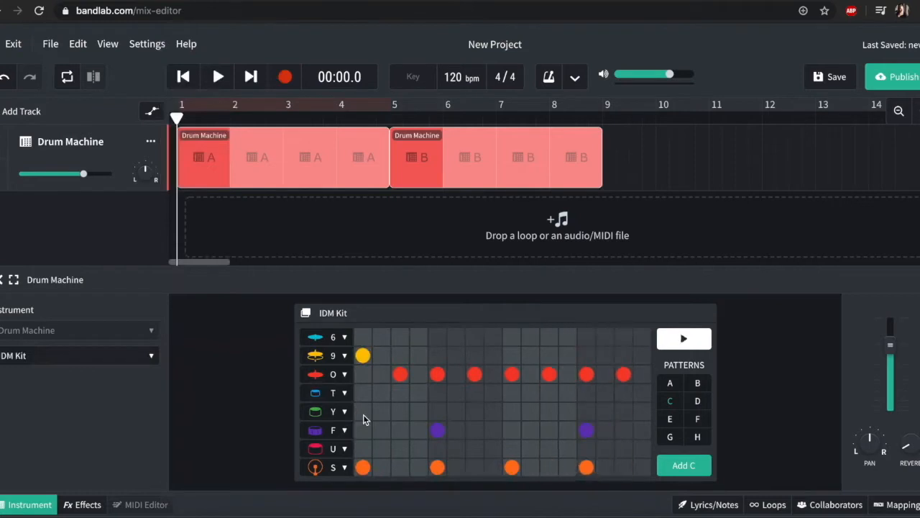
pyautogui.press('space')
# Step: Replace the step 1 yellow cymbal with the blue cymbal (row 6) and play the pattern
pyautogui.press('space')
pyautogui.click(362, 356)
pyautogui.click(362, 336)
pyautogui.press('space')
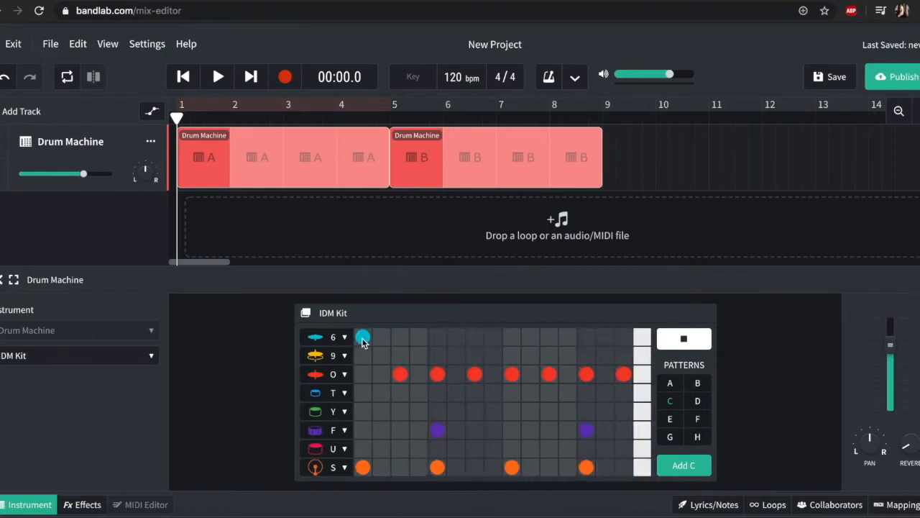
pyautogui.press('space')
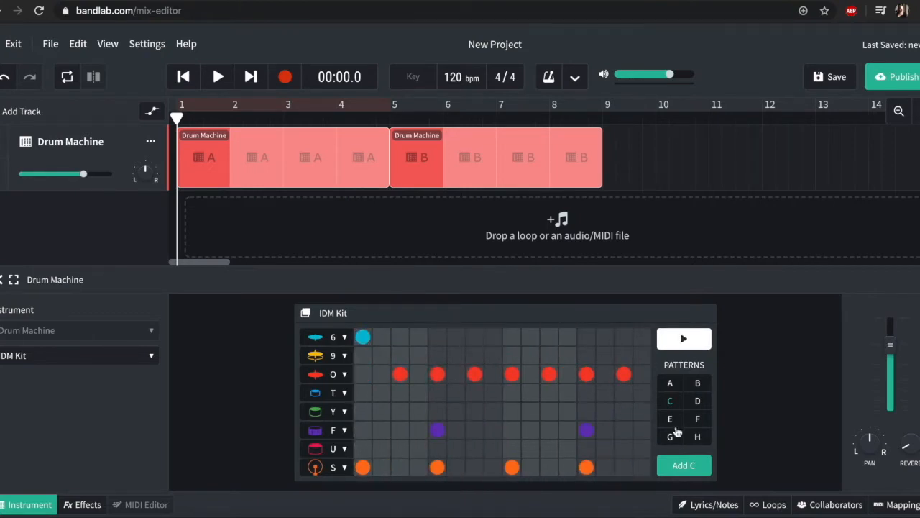
# Step: Try to add pattern C and move the first drum region to start at bar 9, and undo the region changes
pyautogui.click(692, 465)
pyautogui.doubleClick(195, 138)
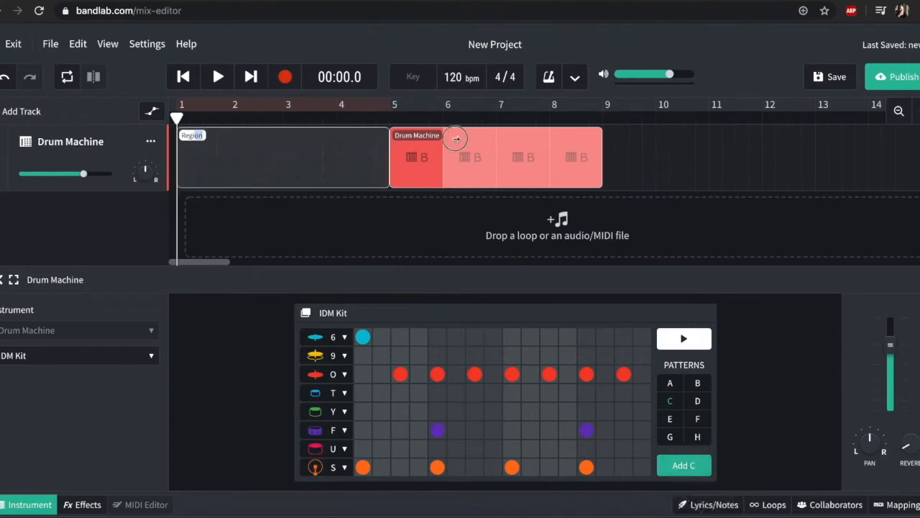
pyautogui.click(294, 172)
pyautogui.moveTo(258, 169); pyautogui.dragTo(685, 186)
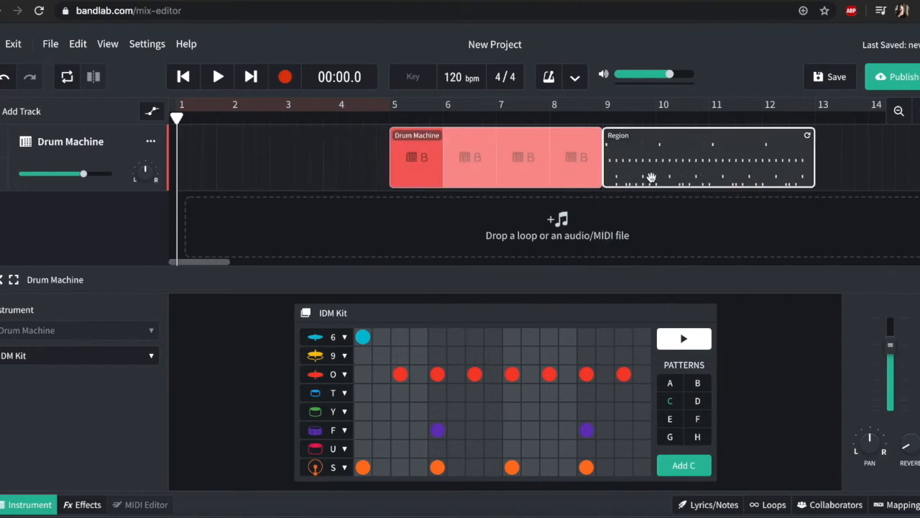
pyautogui.click(266, 173)
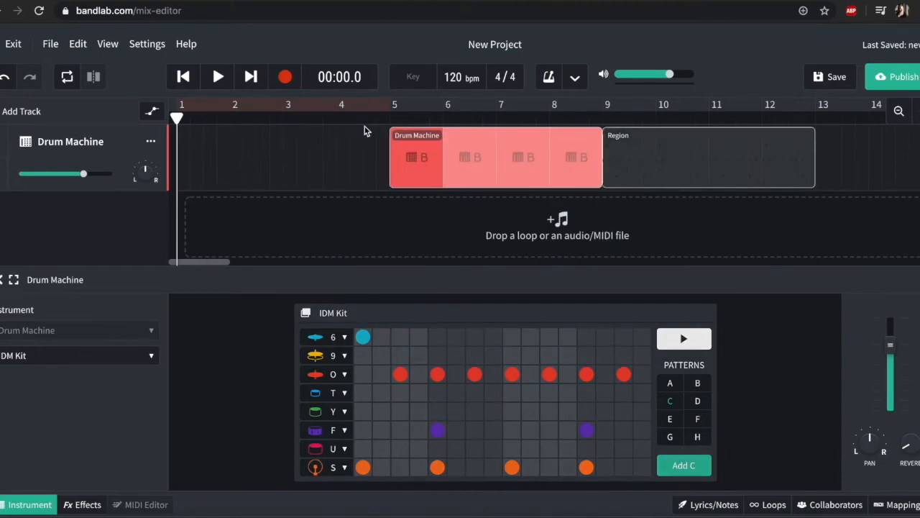
pyautogui.hotkey('ctrl', 'z')
pyautogui.hotkey('ctrl', 'z')
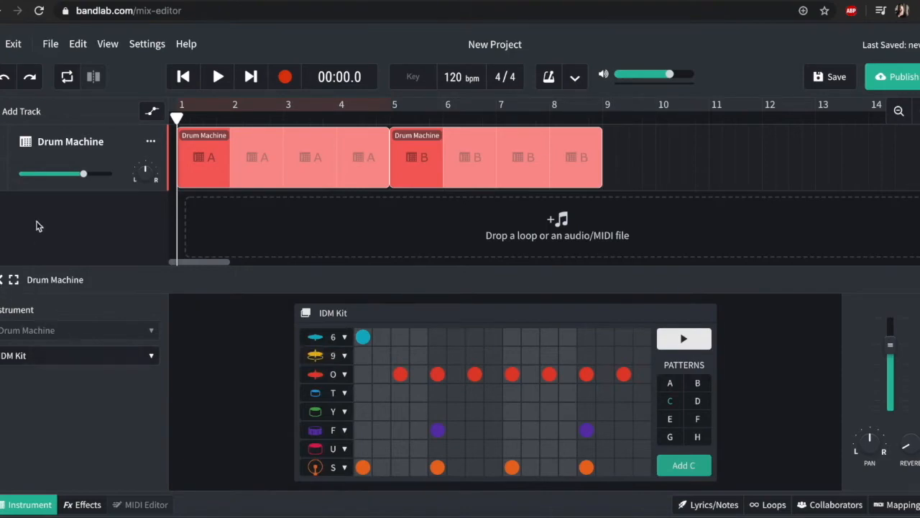
# Step: Add a new virtual Instruments track below the drum track
pyautogui.click(20, 113)
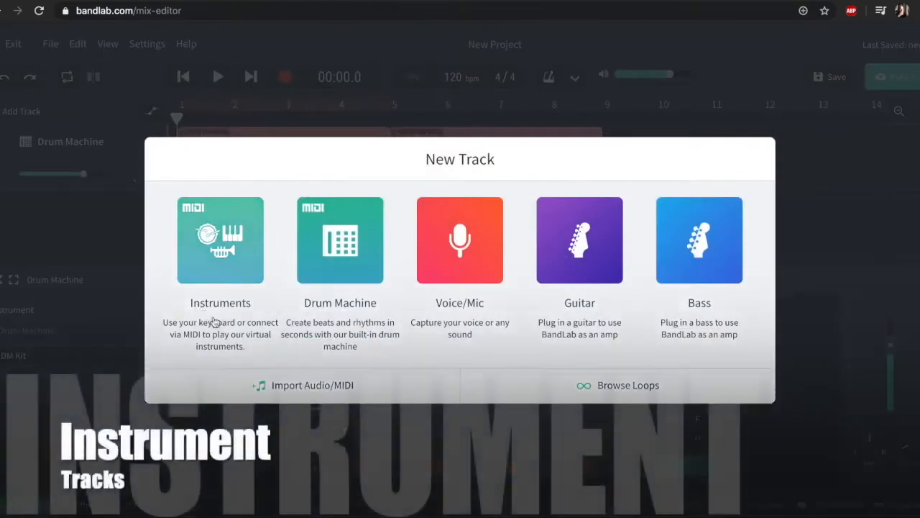
pyautogui.rightClick(214, 252)
pyautogui.click(207, 243)
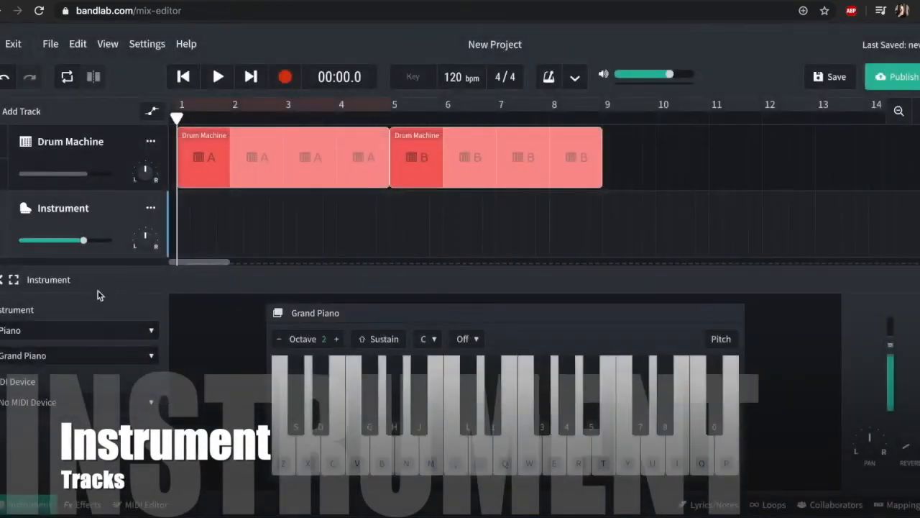
# Step: Set the new track's instrument category to Synth Pads and its sound to Retro Juno Pad
pyautogui.click(106, 341)
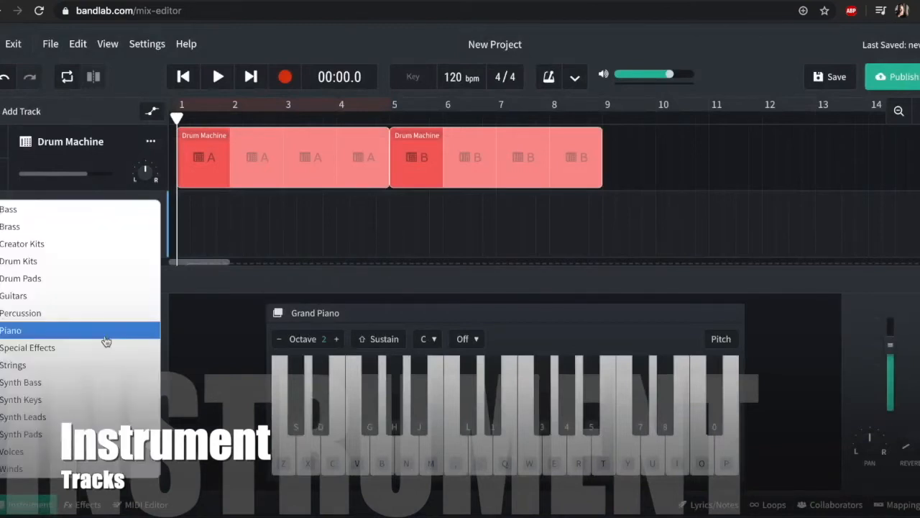
pyautogui.click(75, 433)
pyautogui.click(69, 356)
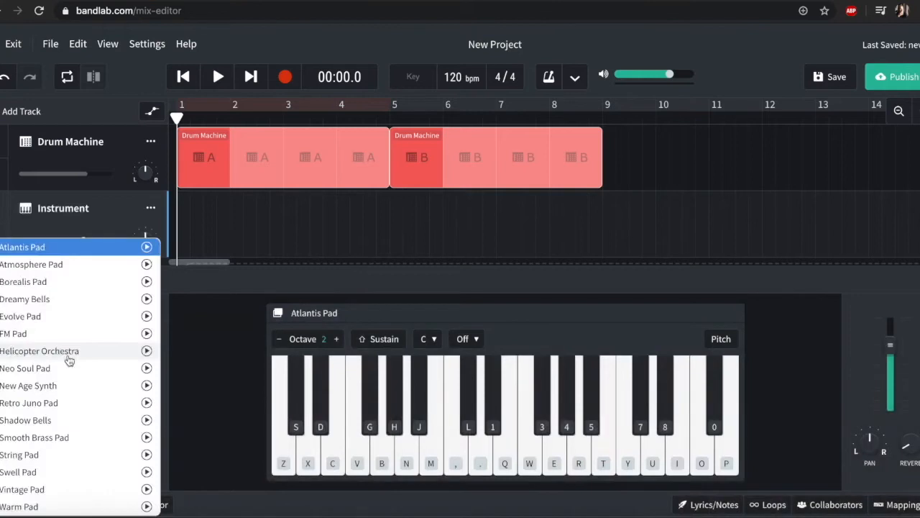
pyautogui.click(74, 403)
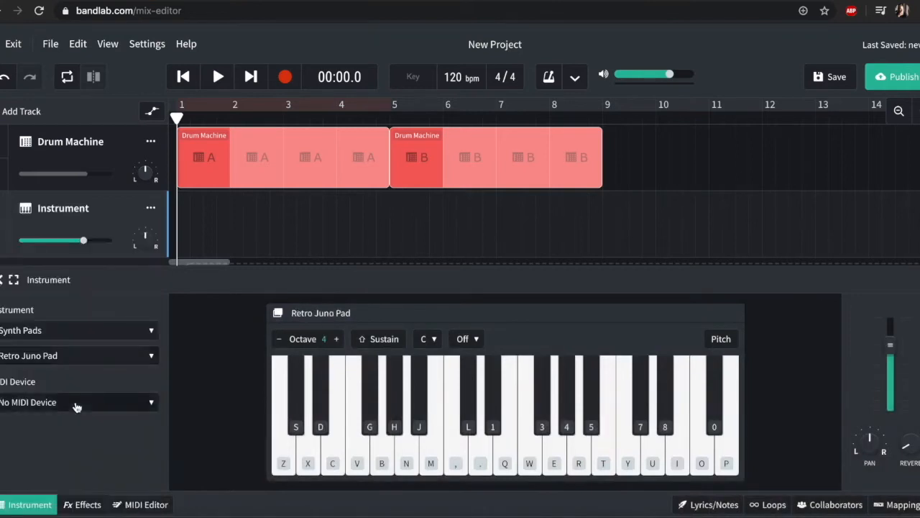
# Step: Test a note on the on-screen piano and lower its octave to 3
pyautogui.click(339, 466)
pyautogui.click(278, 340)
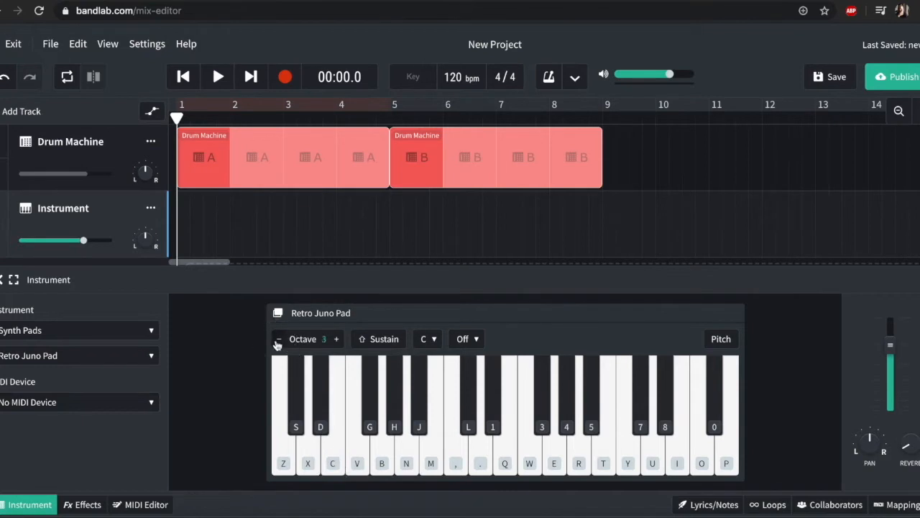
pyautogui.click(344, 472)
# Step: Practise a chord on the synth pad using the piano keys labelled C, B and M
pyautogui.press('c')
pyautogui.press('m')
pyautogui.press('b')
pyautogui.press('c')
pyautogui.press('b')
pyautogui.press('m')
pyautogui.press('c')
pyautogui.press('b')
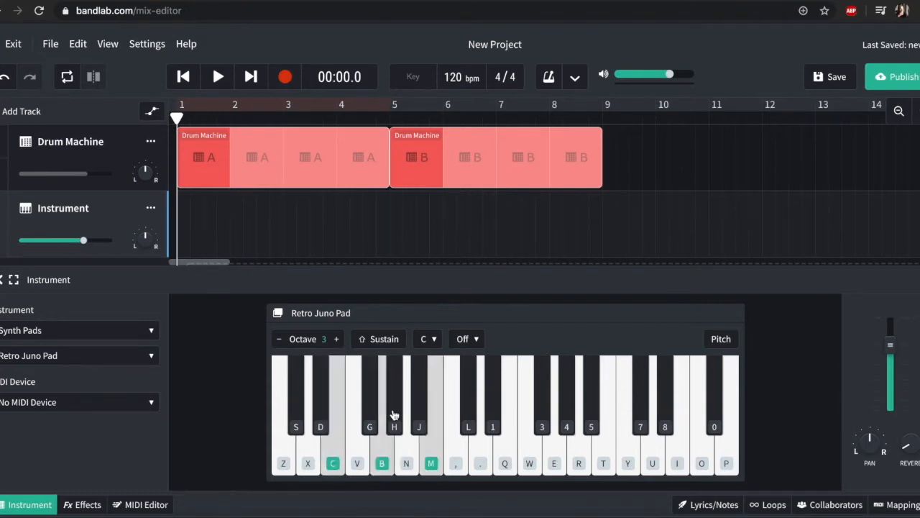
pyautogui.press('c')
pyautogui.press('b')
pyautogui.press('m')
pyautogui.press('c')
pyautogui.press('b')
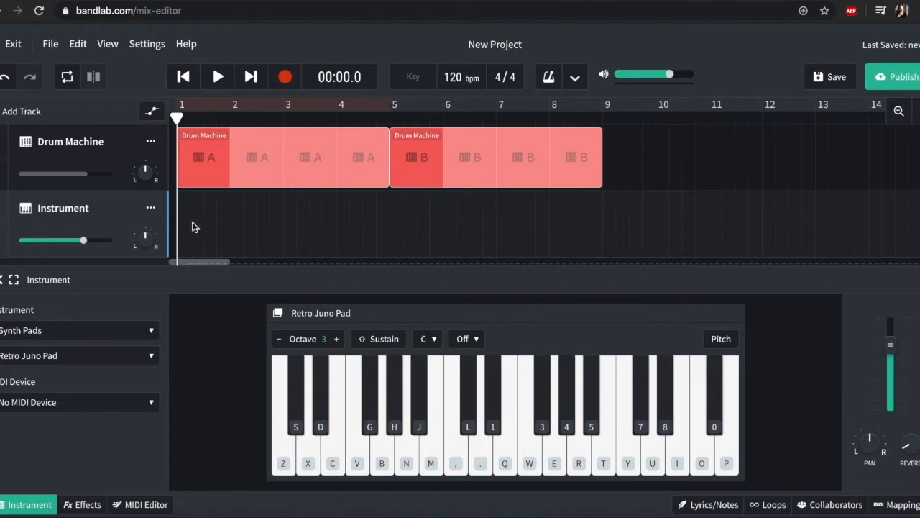
pyautogui.press('c')
pyautogui.press('m')
# Step: Record a sustained chord with the piano keys labelled C, B and M on the synth pad track, starting around bar 3
pyautogui.click(286, 78)
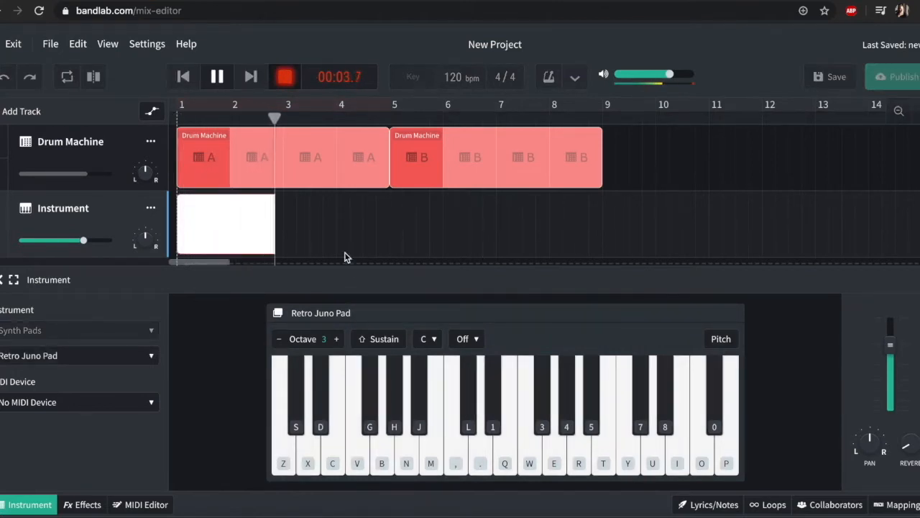
pyautogui.press('c')
pyautogui.press('b')
pyautogui.press('m')
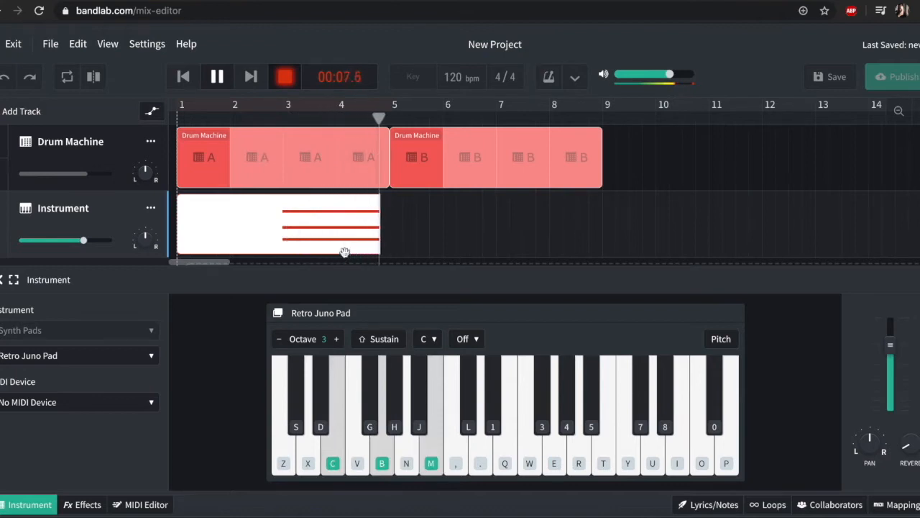
pyautogui.press('space')
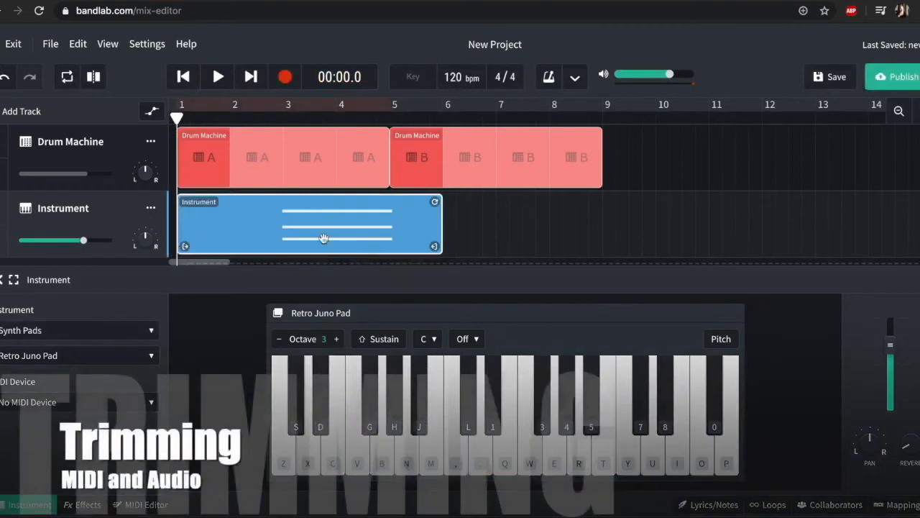
# Step: Trim the recorded pad region to bars 3 and 4 and open its notes in the MIDI Editor
pyautogui.scroll(-1, 251, 249)
pyautogui.moveTo(178, 239); pyautogui.dragTo(284, 236)
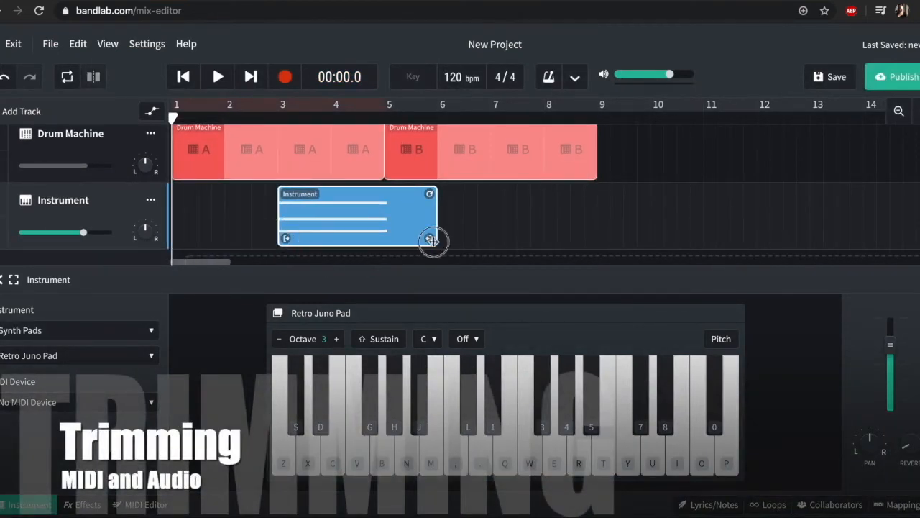
pyautogui.moveTo(432, 239); pyautogui.dragTo(383, 248)
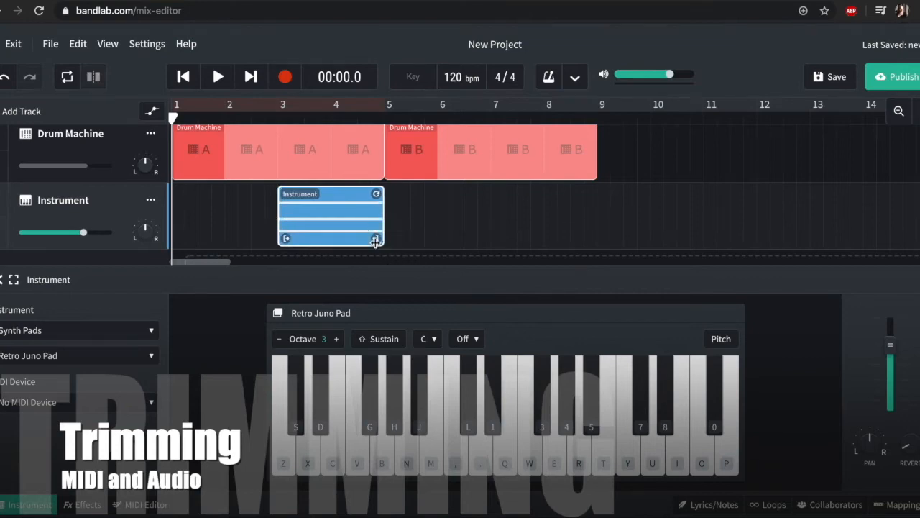
pyautogui.doubleClick(355, 234)
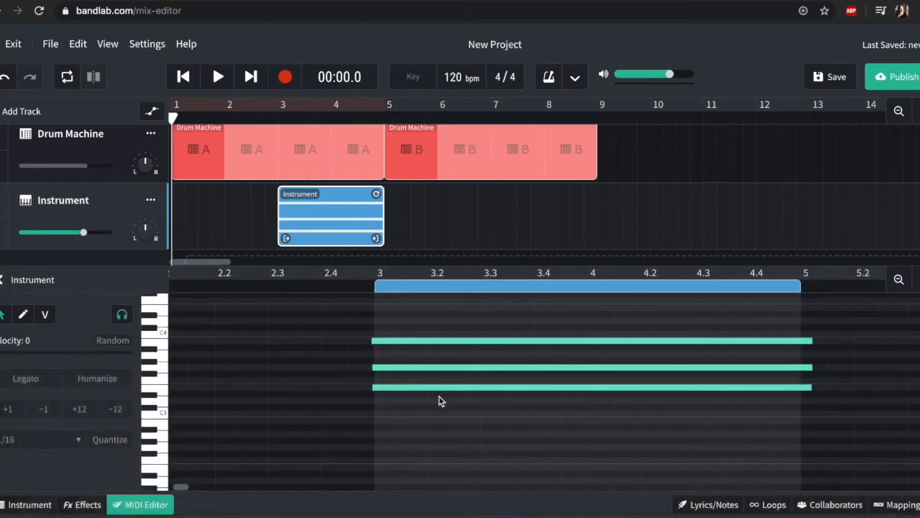
pyautogui.click(422, 324)
pyautogui.moveTo(372, 343); pyautogui.dragTo(350, 343)
# Step: Move the trimmed pad region to the start of bar 1, loop it to the end of bar 8 and play it back
pyautogui.moveTo(353, 220); pyautogui.dragTo(595, 230)
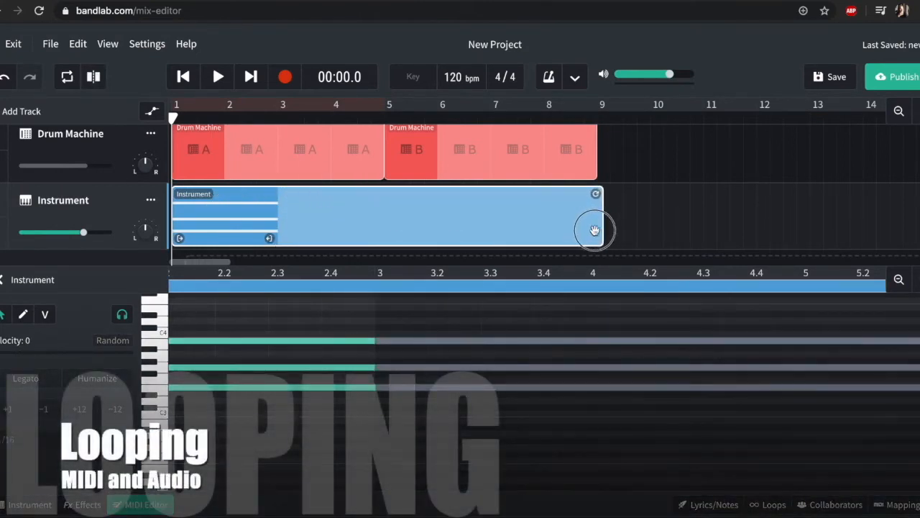
pyautogui.moveTo(595, 194); pyautogui.dragTo(589, 195)
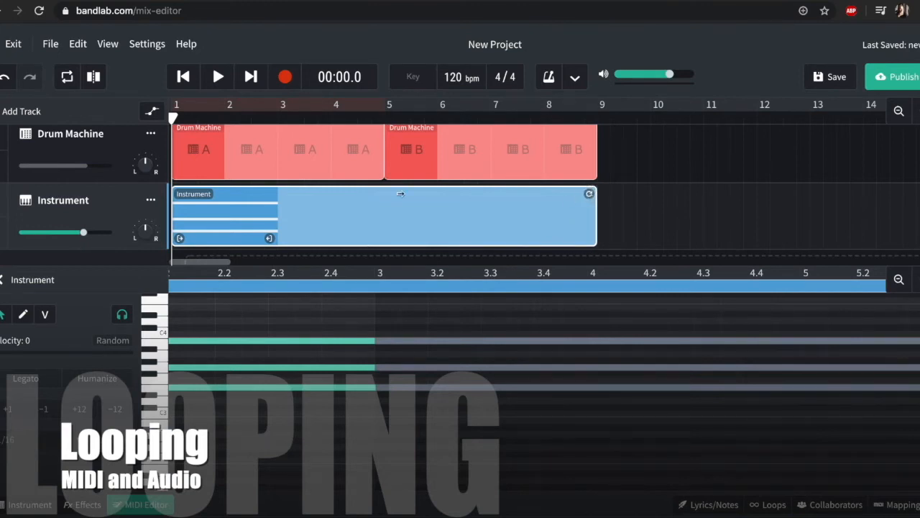
pyautogui.press('space')
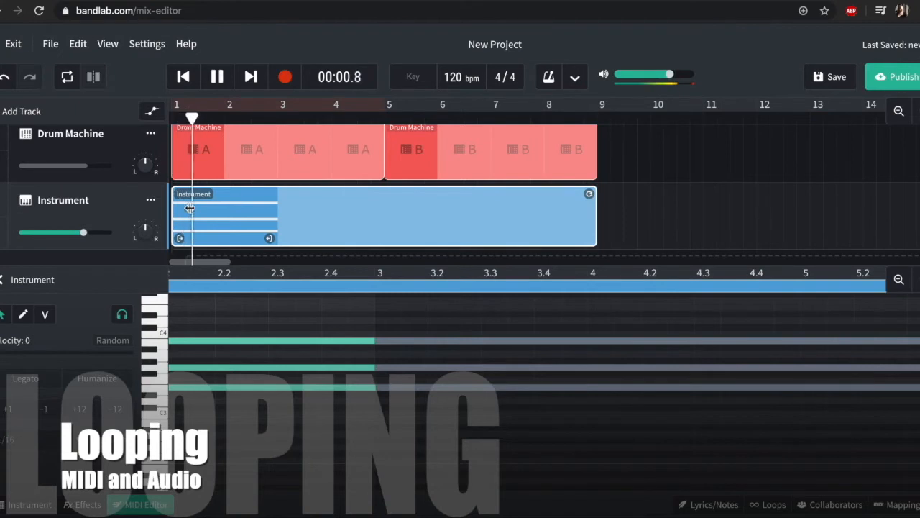
pyautogui.hscroll(5, 284, 300)
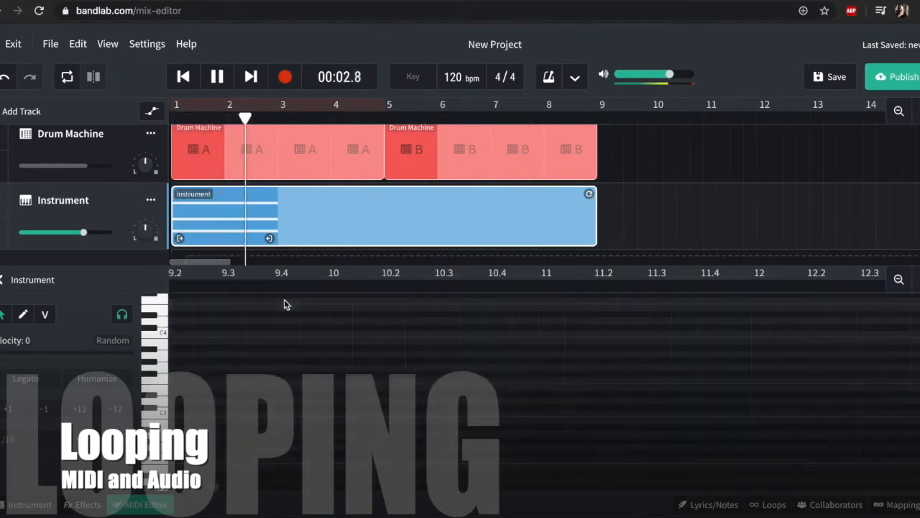
pyautogui.press('space')
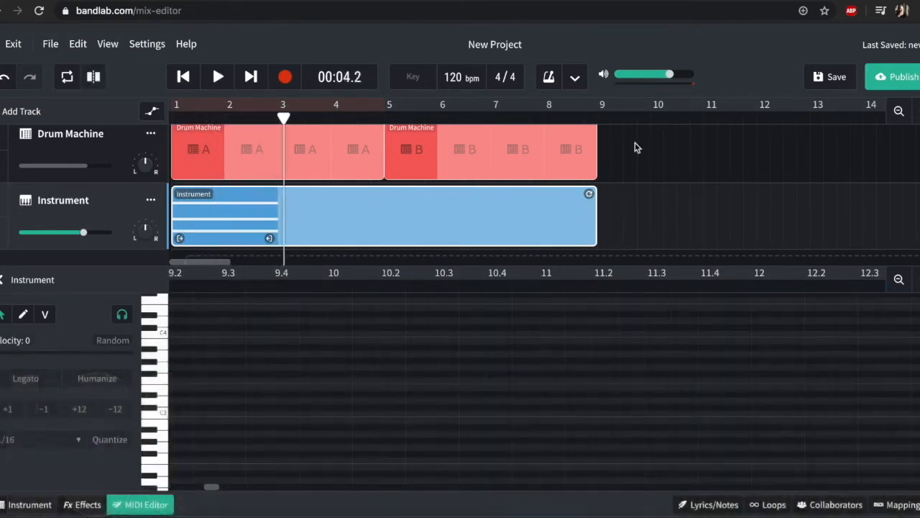
# Step: Remove the pad region's loop repeats and extend the region itself to the start of bar 5
pyautogui.moveTo(590, 197); pyautogui.dragTo(278, 196)
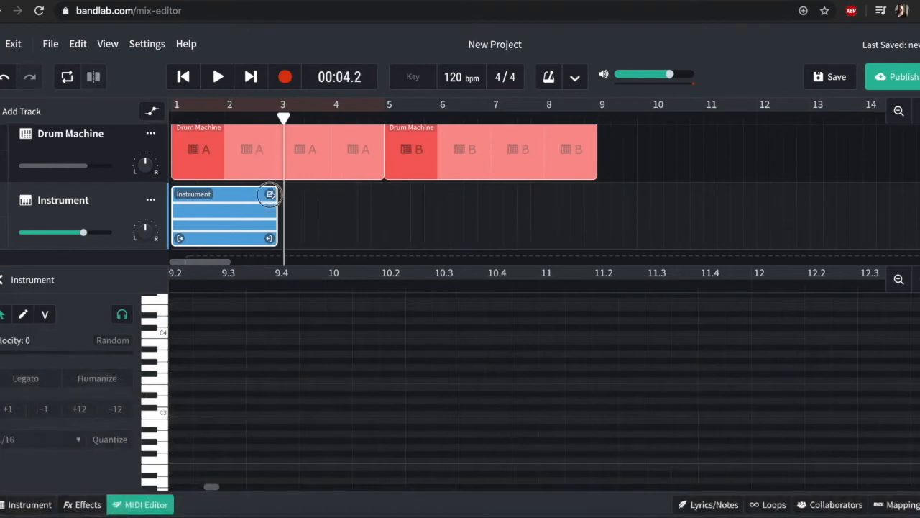
pyautogui.click(247, 212)
pyautogui.moveTo(271, 240); pyautogui.dragTo(377, 240)
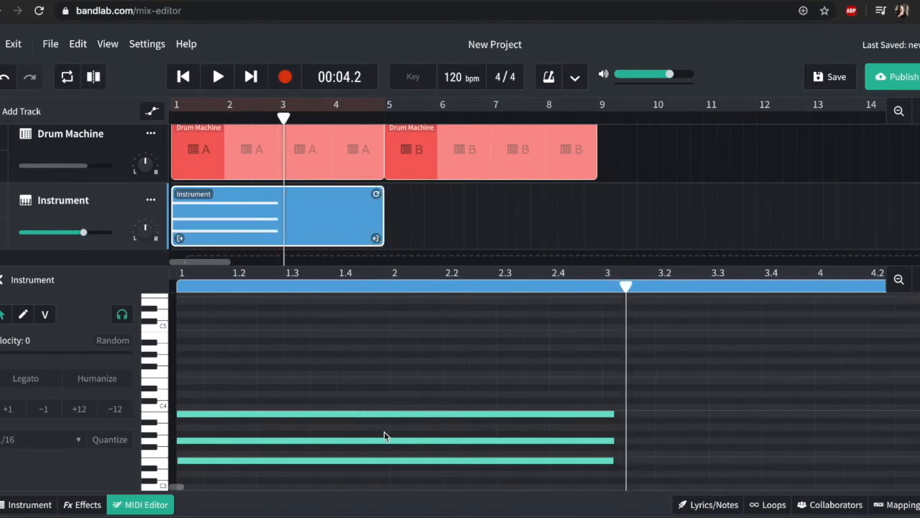
# Step: Duplicate the three chord notes in the MIDI Editor and place the copy around bar 3, three semitones lower
pyautogui.scroll(-3, 384, 432)
pyautogui.click(368, 446)
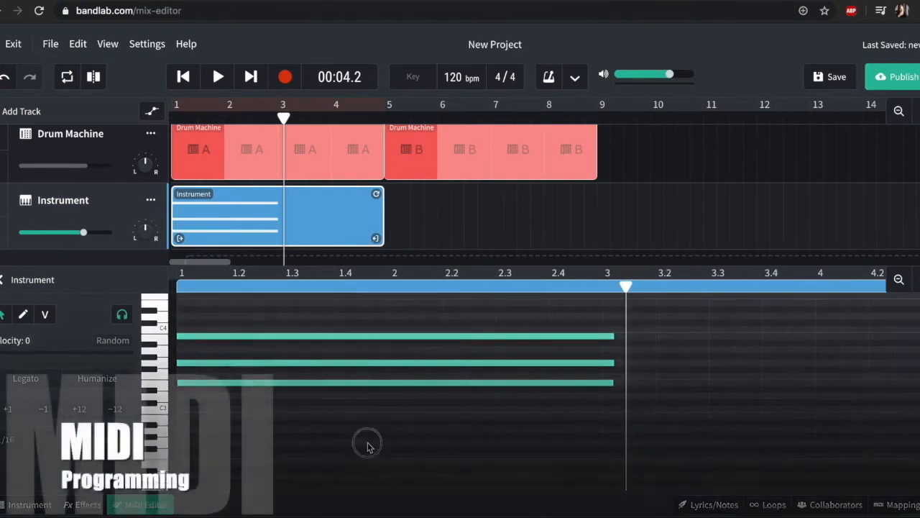
pyautogui.moveTo(367, 445); pyautogui.dragTo(335, 324)
pyautogui.moveTo(230, 385); pyautogui.dragTo(708, 408)
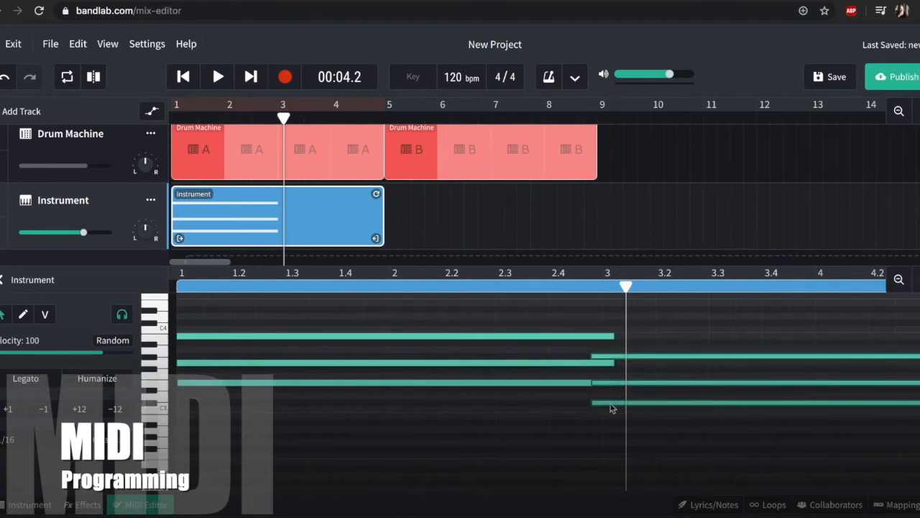
# Step: Shift the copied chord's notes to D3, F#3 and A3 and trim their starts closer to bar 3
pyautogui.moveTo(629, 403); pyautogui.dragTo(637, 368)
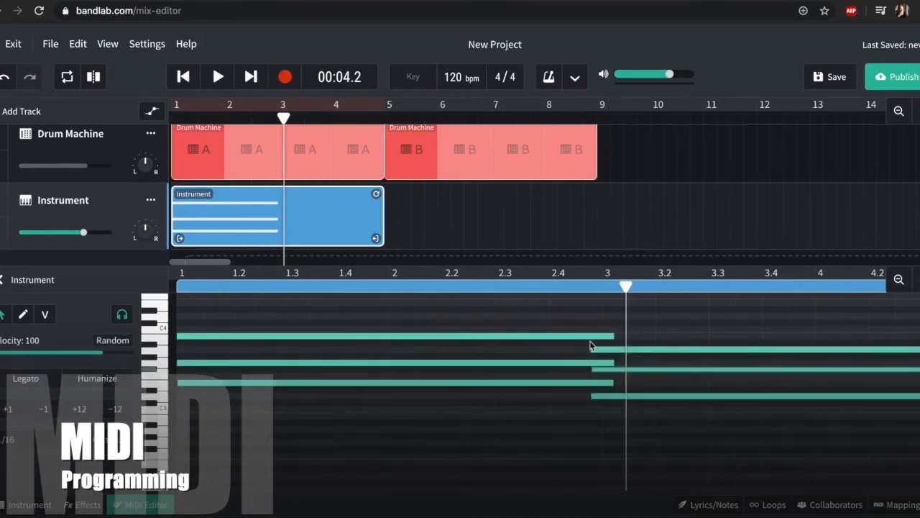
pyautogui.moveTo(593, 395); pyautogui.dragTo(602, 395)
pyautogui.hscroll(5, 619, 405)
pyautogui.scroll(1, 619, 405)
pyautogui.hscroll(2, 619, 404)
pyautogui.hscroll(-3, 619, 405)
pyautogui.scroll(-1, 619, 405)
# Step: Play back part of the two-chord pad region and loop it to the end of bar 8
pyautogui.click(432, 221)
pyautogui.click(285, 215)
pyautogui.click(247, 222)
pyautogui.press('space')
pyautogui.press('space')
pyautogui.moveTo(376, 194); pyautogui.dragTo(580, 224)
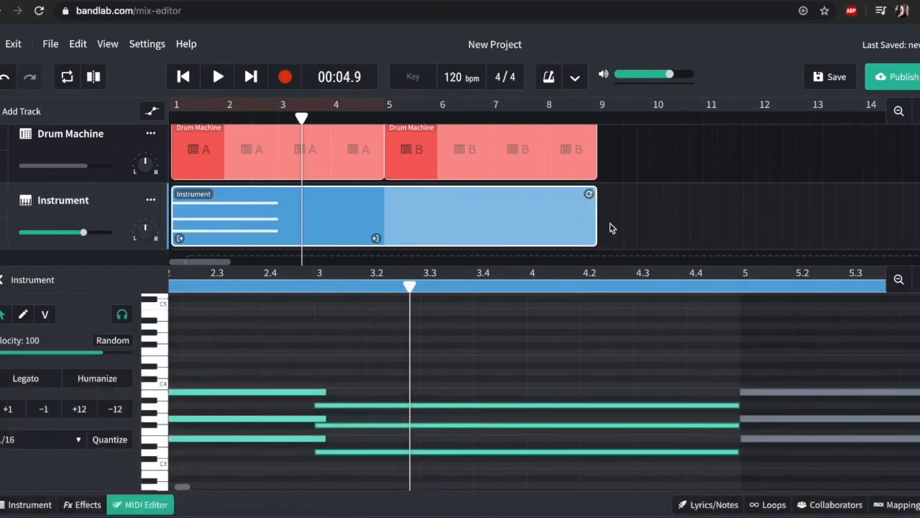
pyautogui.scroll(-1, 488, 200)
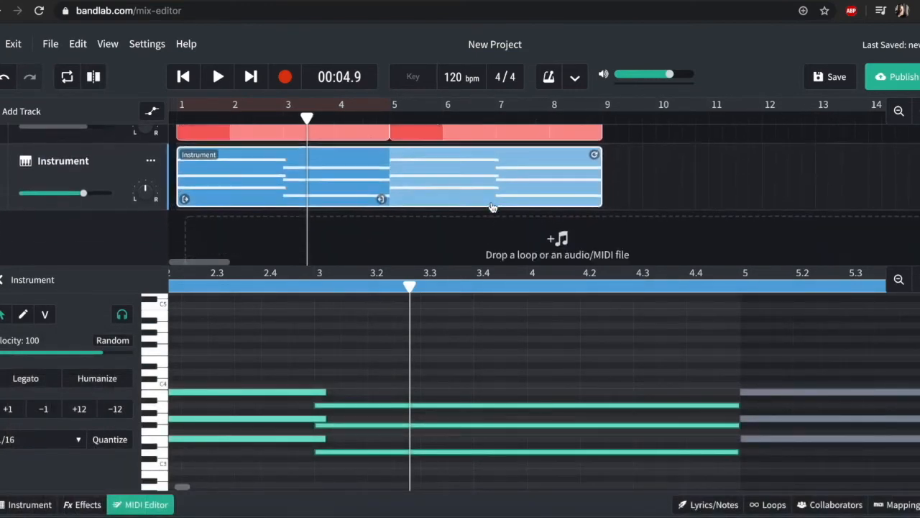
pyautogui.scroll(1, 446, 238)
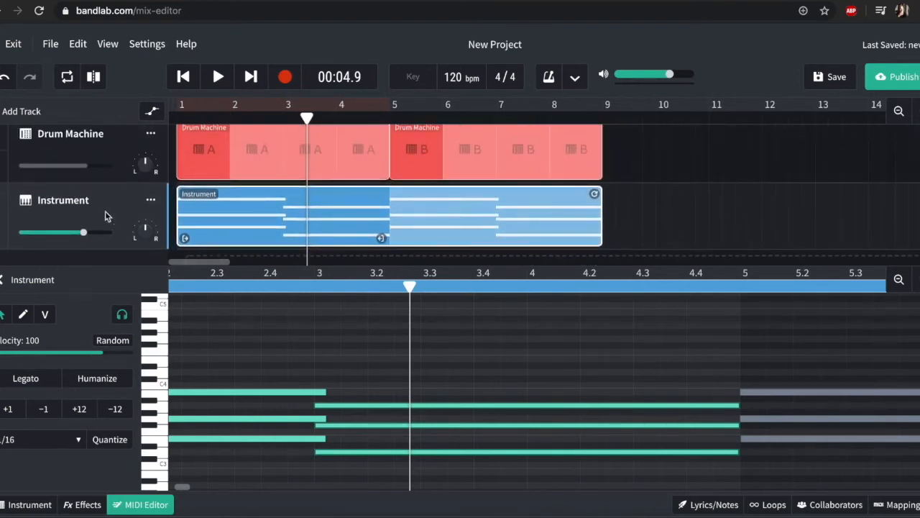
# Step: Add a second virtual Instruments track below the synth pad track
pyautogui.click(3, 282)
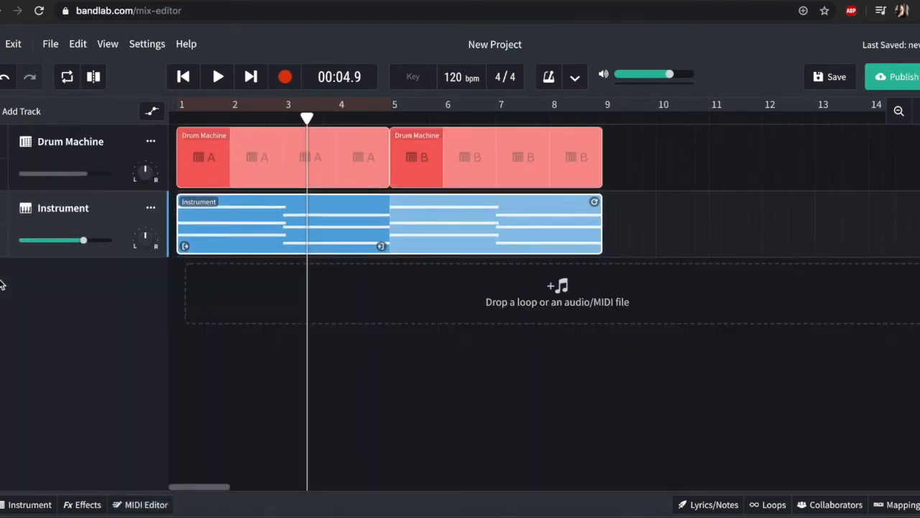
pyautogui.doubleClick(252, 221)
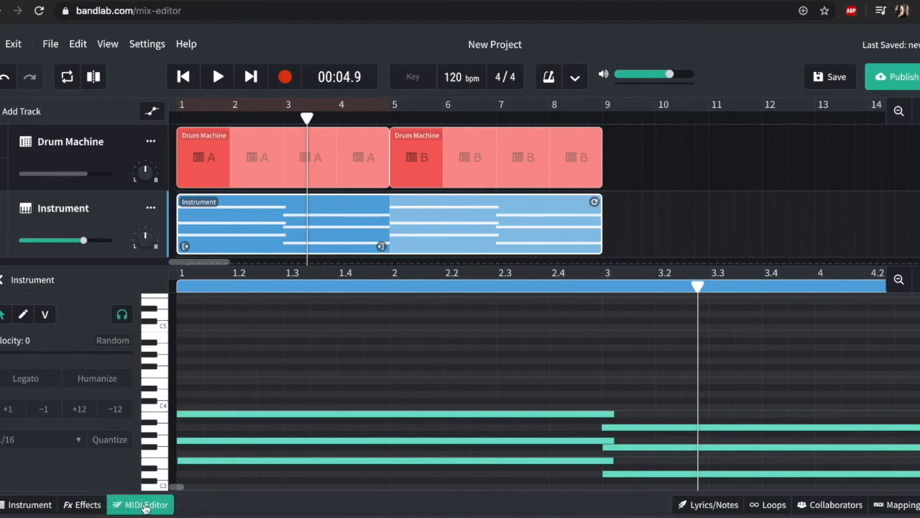
pyautogui.click(28, 115)
pyautogui.click(215, 248)
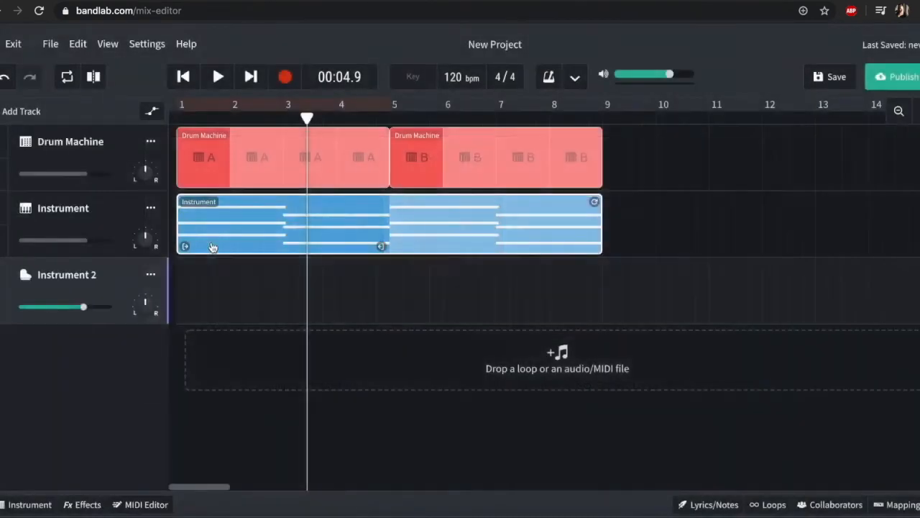
# Step: Set the new track's instrument category to Synth Bass and its sound to Attack Bass
pyautogui.click(30, 504)
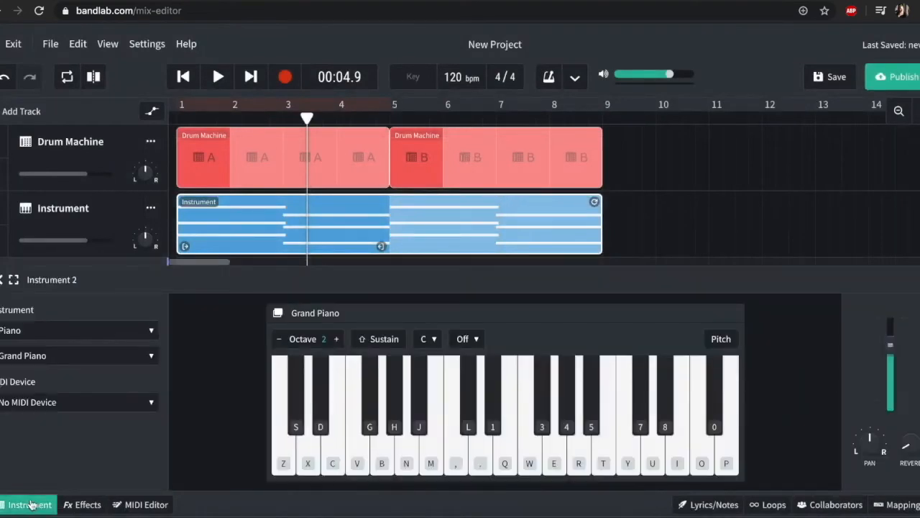
pyautogui.click(41, 332)
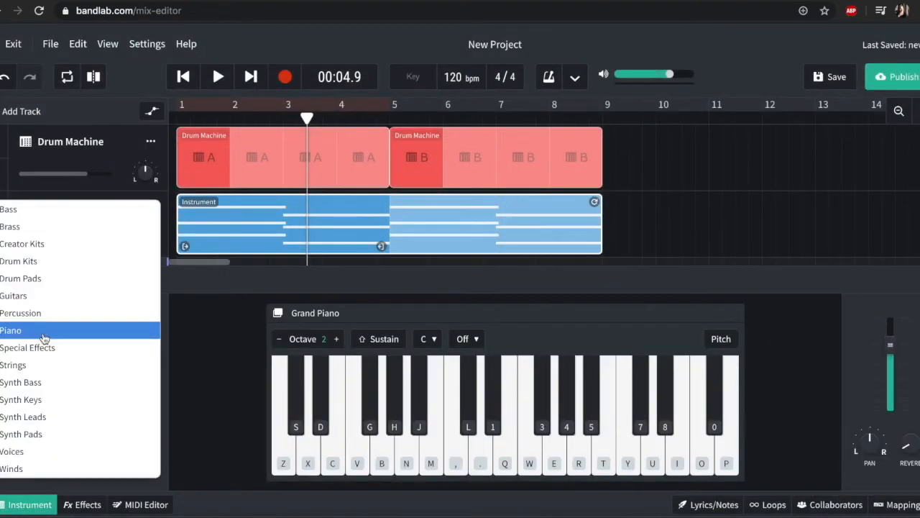
pyautogui.click(61, 382)
pyautogui.click(51, 357)
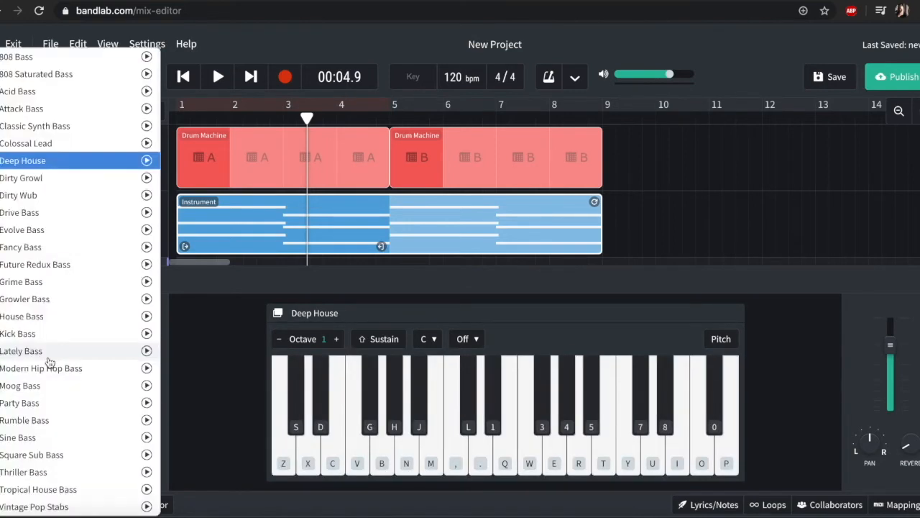
pyautogui.click(60, 109)
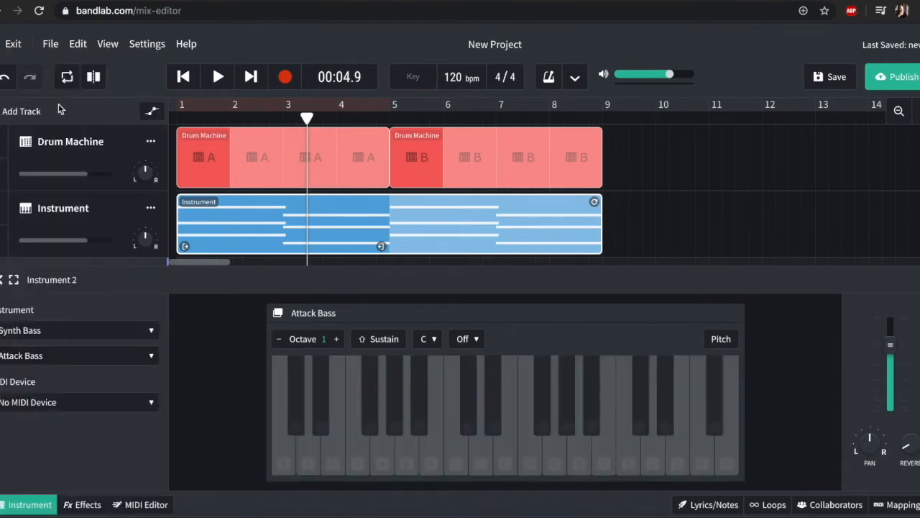
# Step: Test bass notes on the new track using the piano keys labelled X and C
pyautogui.scroll(-3, 215, 220)
pyautogui.scroll(2, 215, 220)
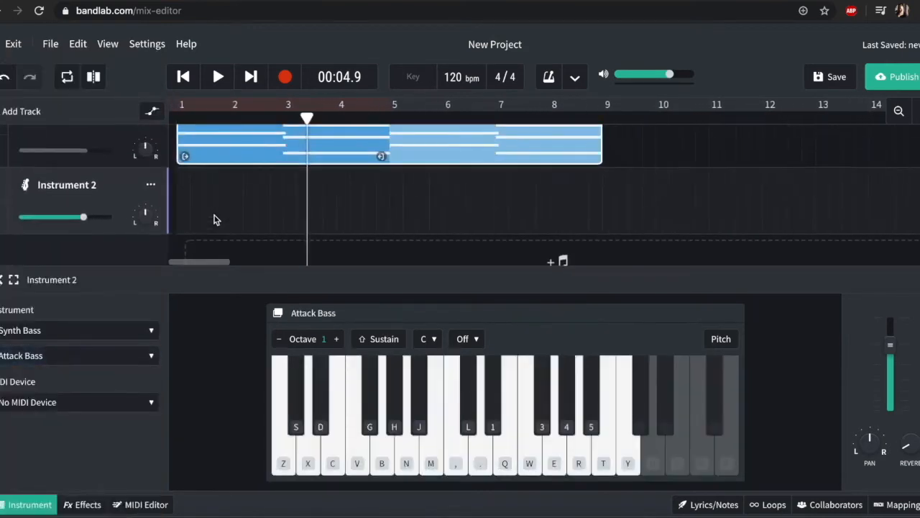
pyautogui.press('x')
pyautogui.press('c')
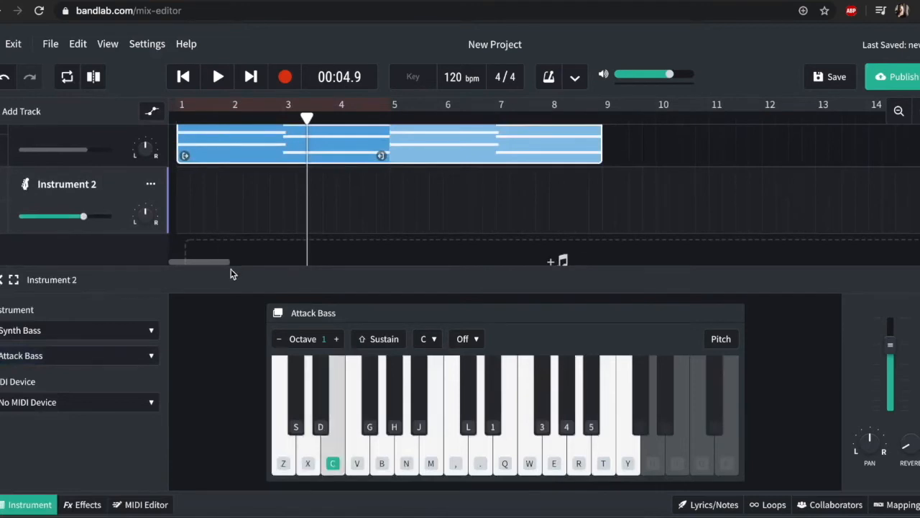
pyautogui.press('c')
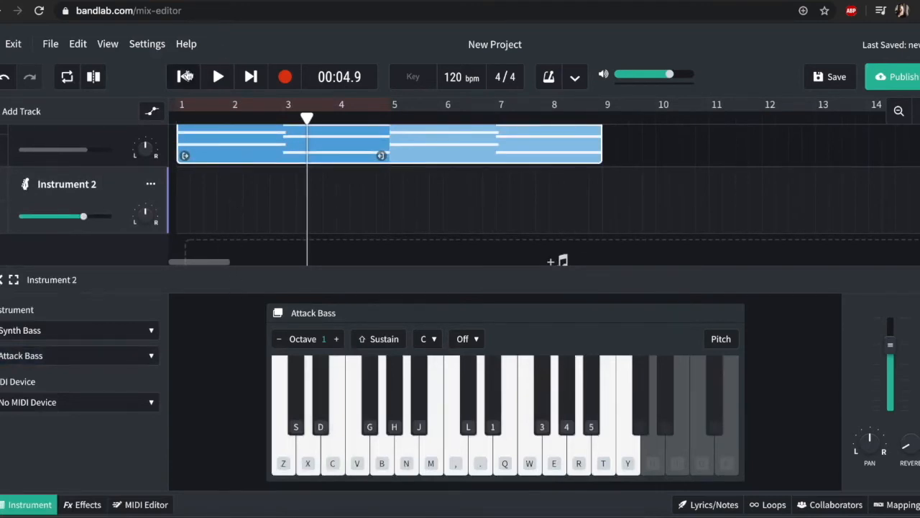
# Step: Record a bass line from the project start, playing key C in bars 1–2 and X in bars 3–4, and loop it through bar 8
pyautogui.click(183, 77)
pyautogui.click(183, 77)
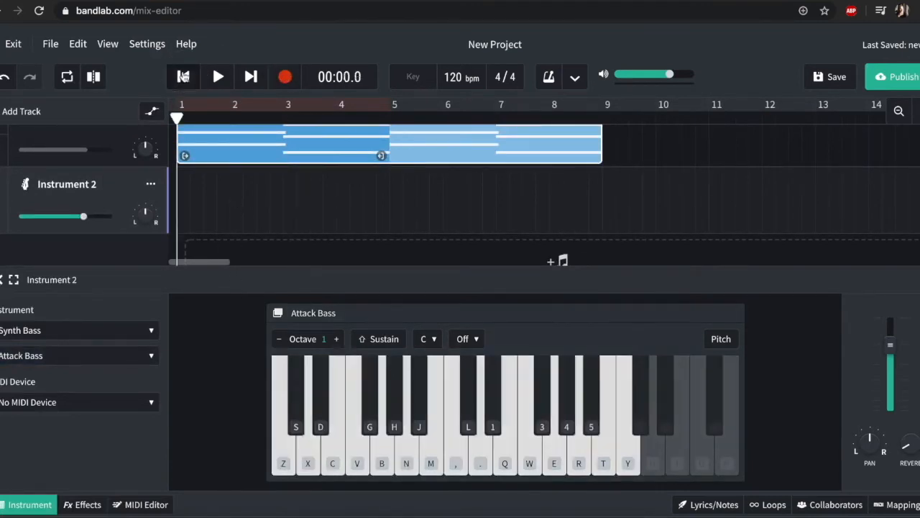
pyautogui.click(286, 77)
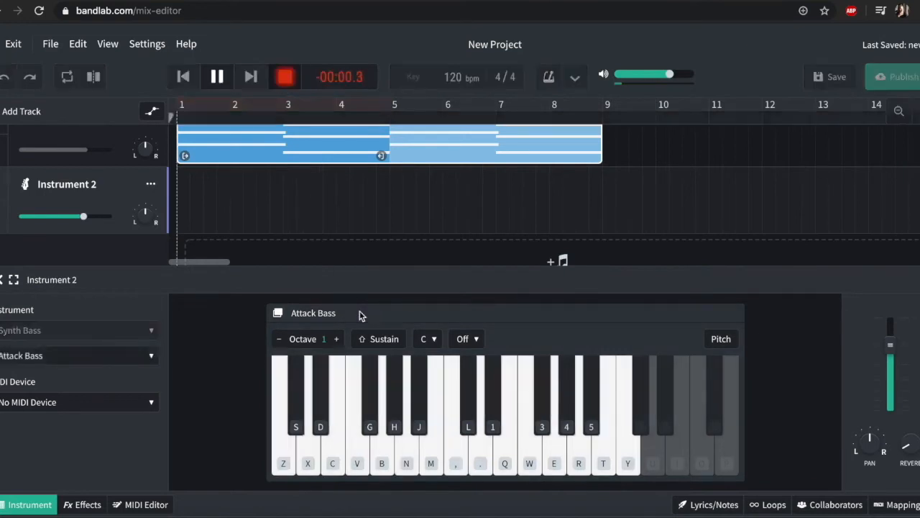
pyautogui.press('c')
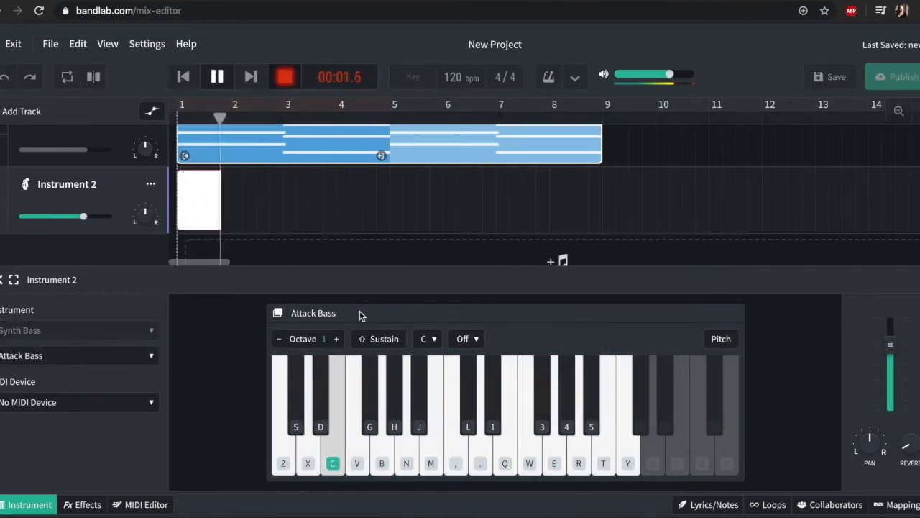
pyautogui.press('c')
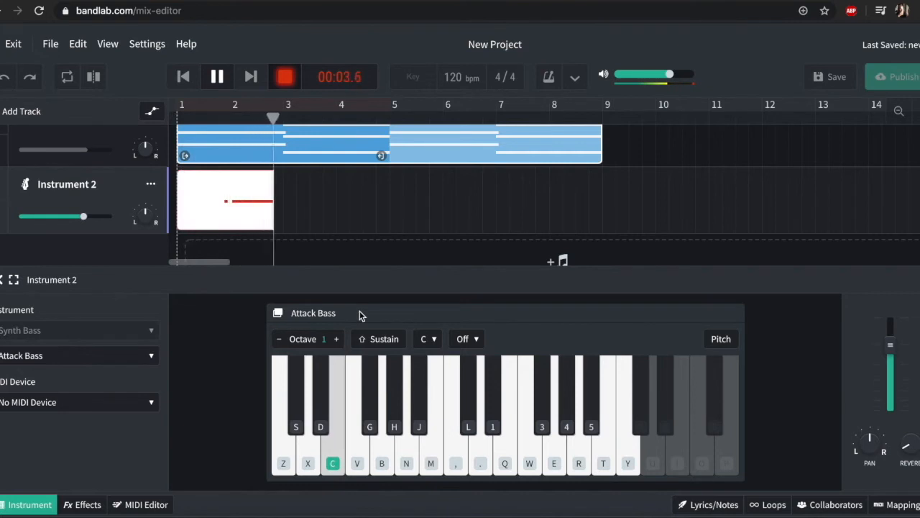
pyautogui.press('x')
pyautogui.press('x')
pyautogui.press('x')
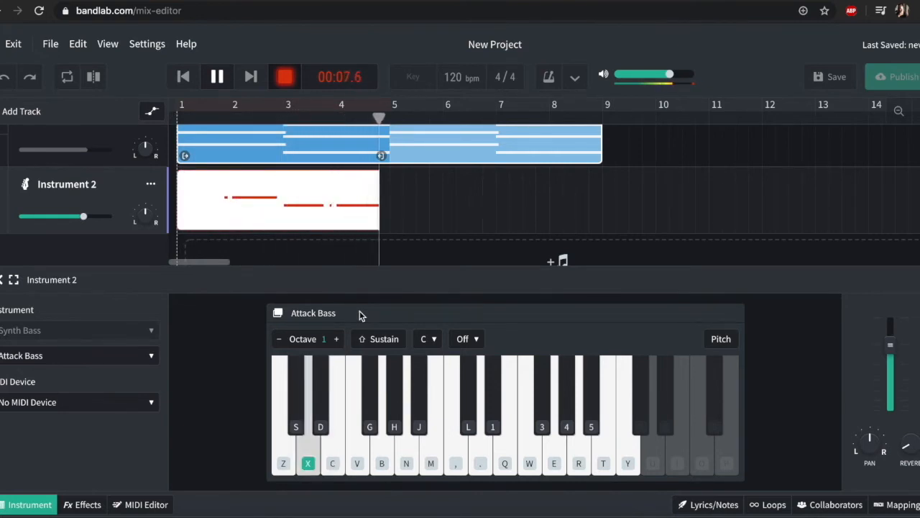
pyautogui.press('space')
pyautogui.moveTo(383, 176); pyautogui.dragTo(596, 191)
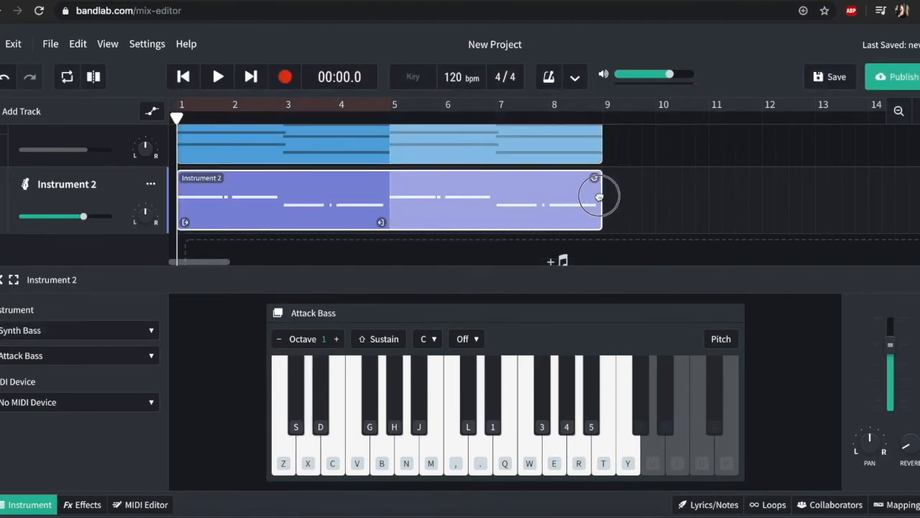
# Step: Add a Voice/Mic track below the Instrument 2 track
pyautogui.click(1, 281)
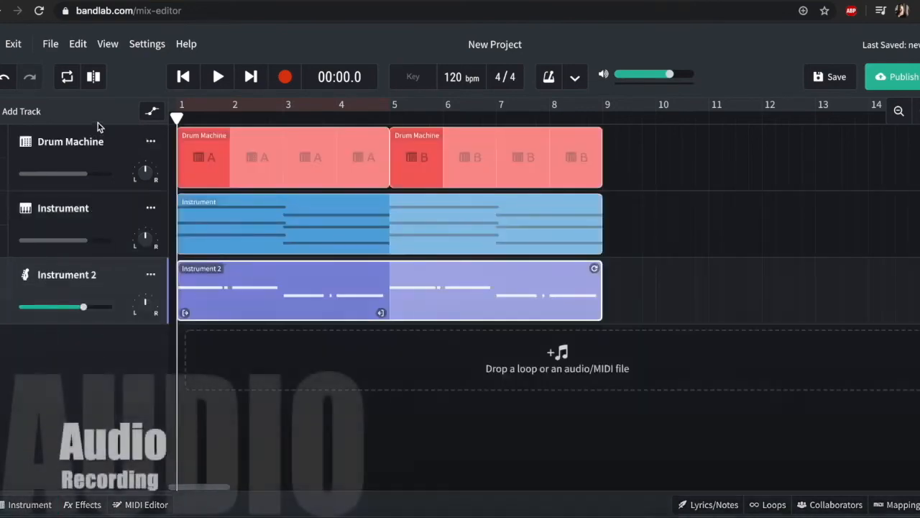
pyautogui.click(16, 113)
pyautogui.click(455, 251)
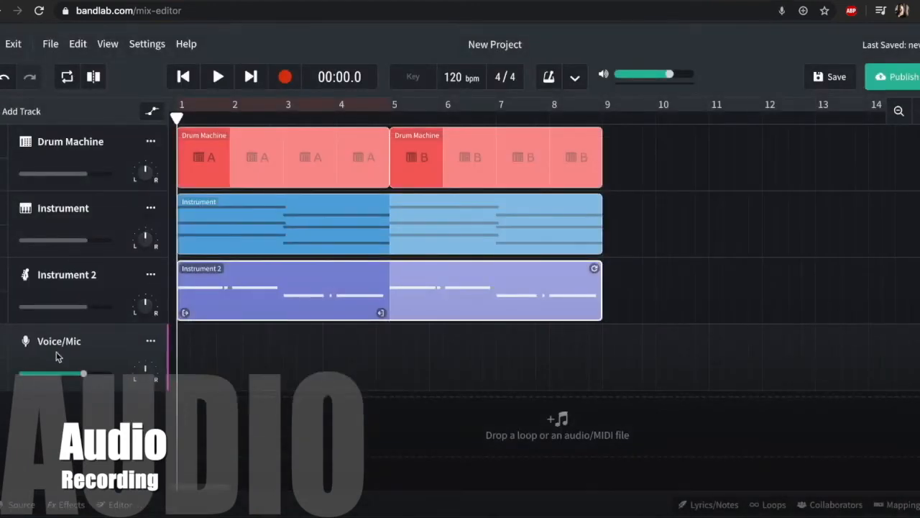
# Step: Set the Voice/Mic track's input to Internal Microphone (Built-in) and check its channel options, keeping Channel 1
pyautogui.click(20, 506)
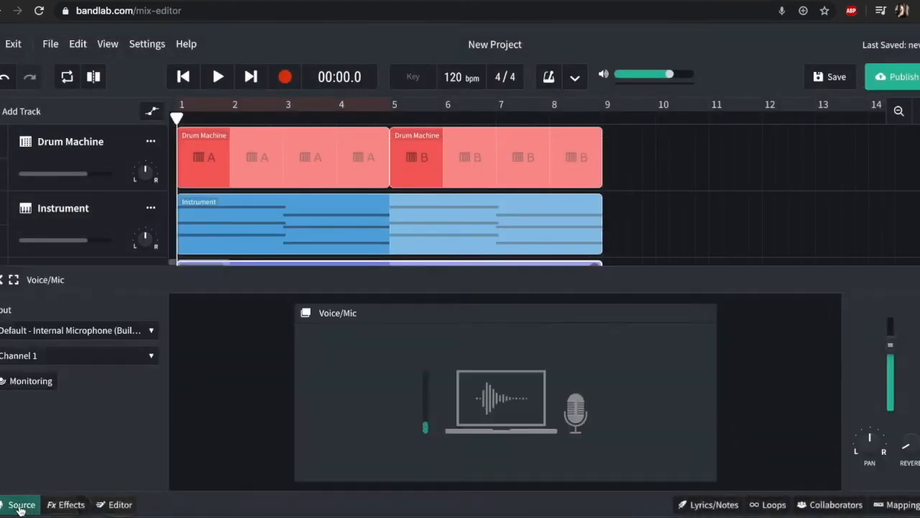
pyautogui.click(79, 332)
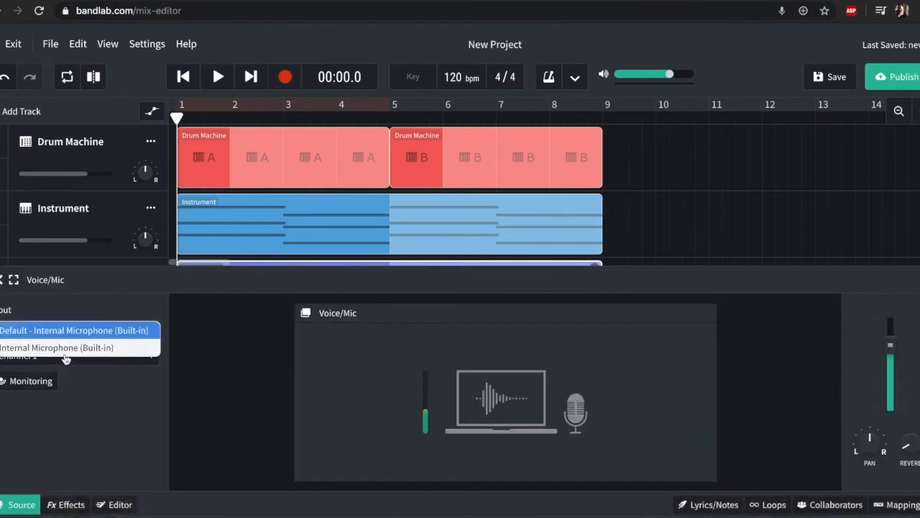
pyautogui.click(65, 349)
pyautogui.click(66, 356)
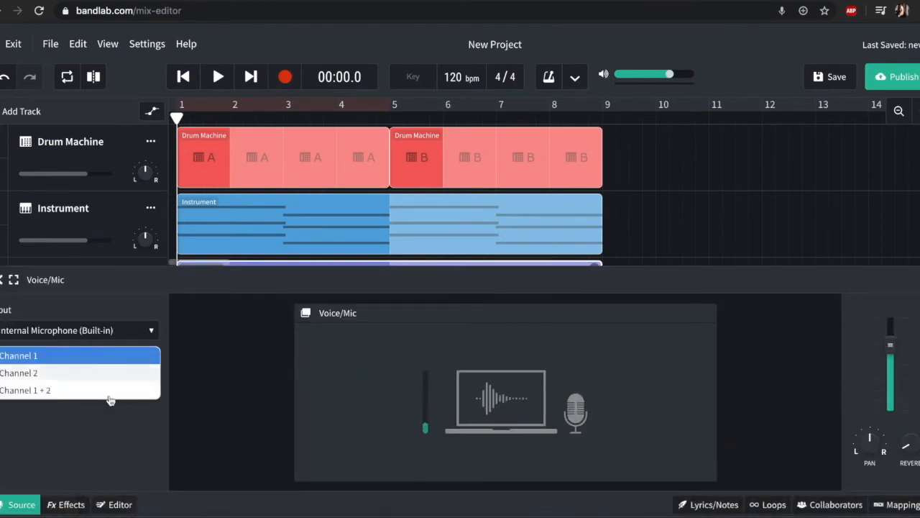
pyautogui.click(108, 448)
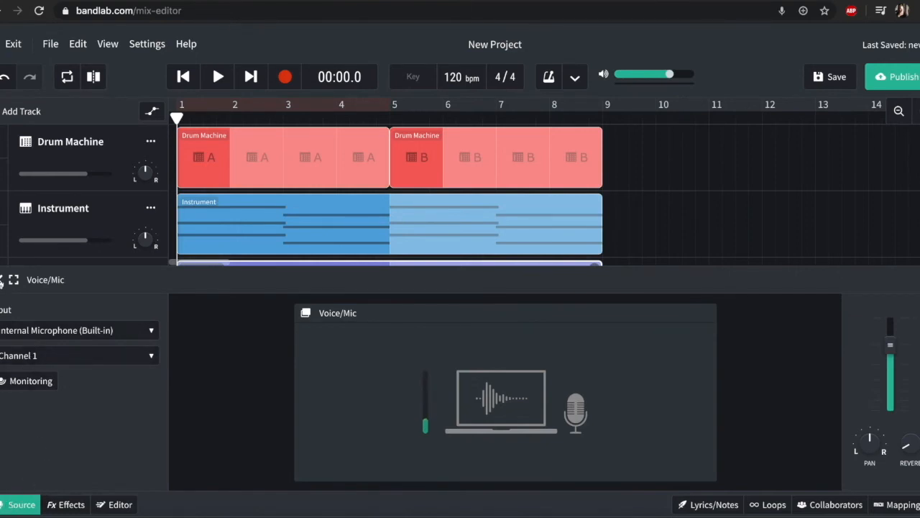
pyautogui.click(1, 281)
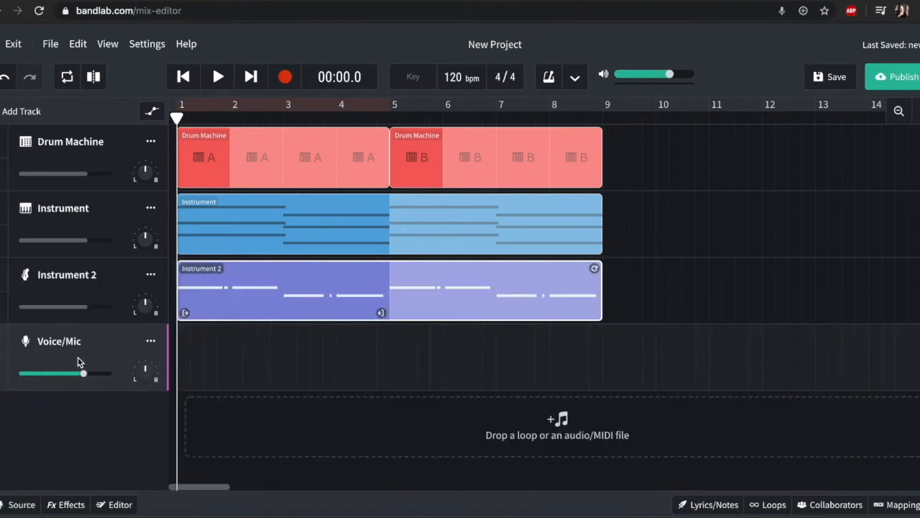
# Step: Record an audio clip about two bars long on the Voice/Mic track from the project start
pyautogui.click(287, 84)
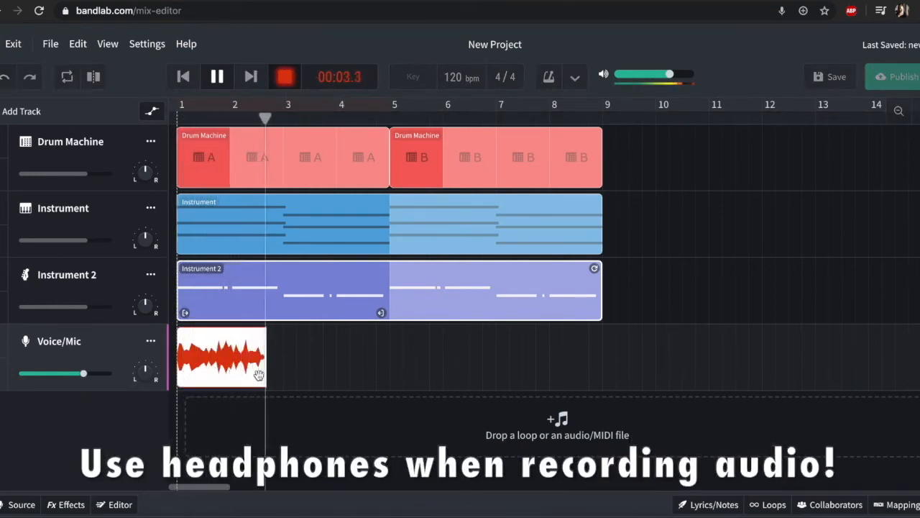
pyautogui.press('space')
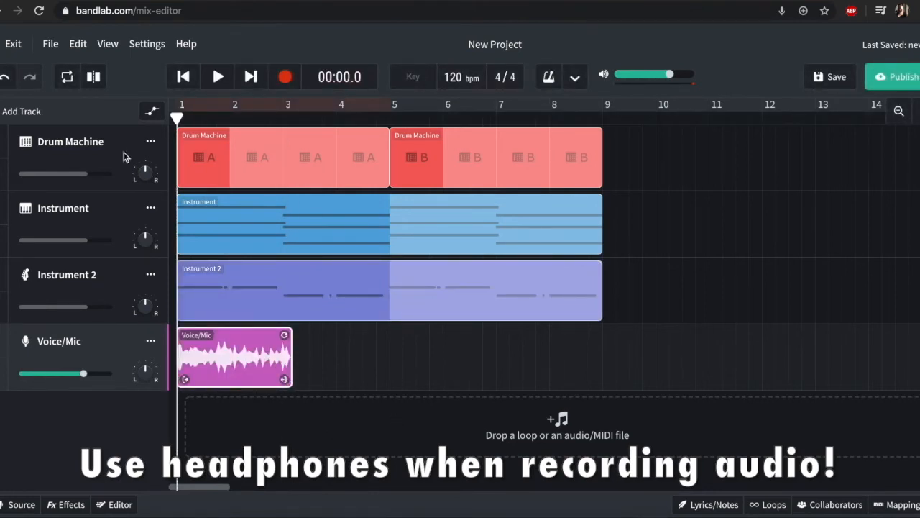
# Step: Turn on looping, preview a region of about half a bar at the project start, and extend the loop region through bar 8
pyautogui.click(254, 106)
pyautogui.moveTo(388, 107); pyautogui.dragTo(198, 109)
pyautogui.press('space')
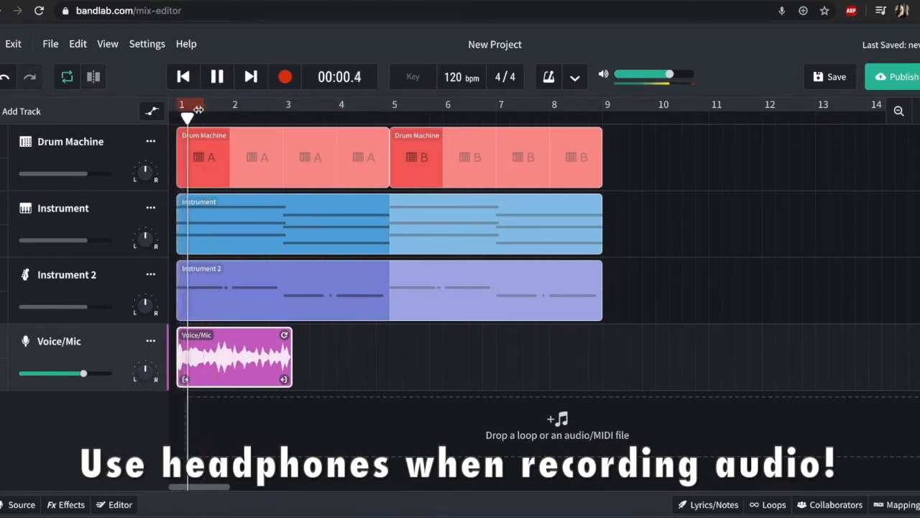
pyautogui.press('space')
pyautogui.click(191, 104)
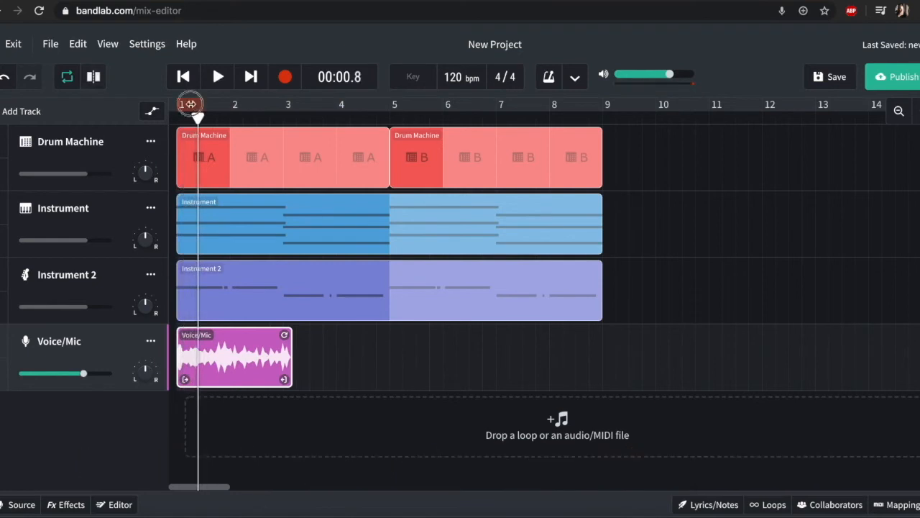
pyautogui.moveTo(204, 107); pyautogui.dragTo(602, 174)
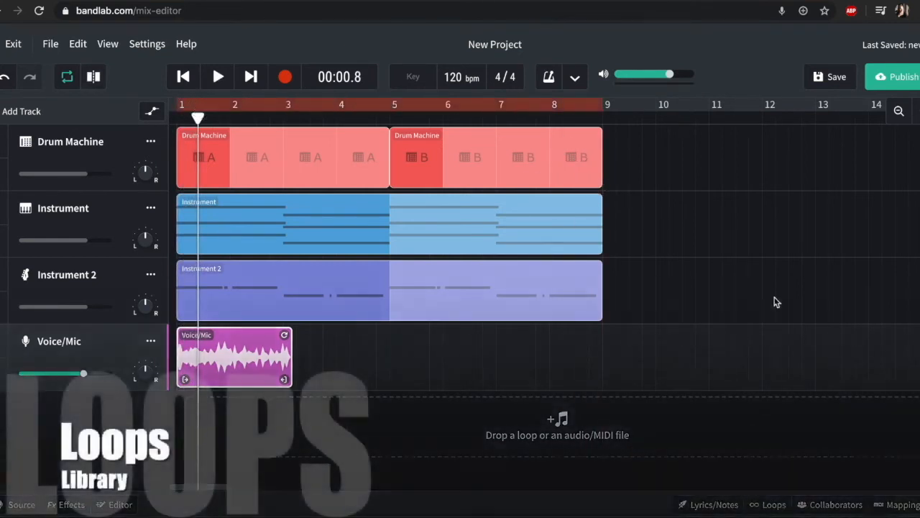
# Step: Browse the packs in the loops library and open the Experimental Soundscapes pack
pyautogui.click(774, 505)
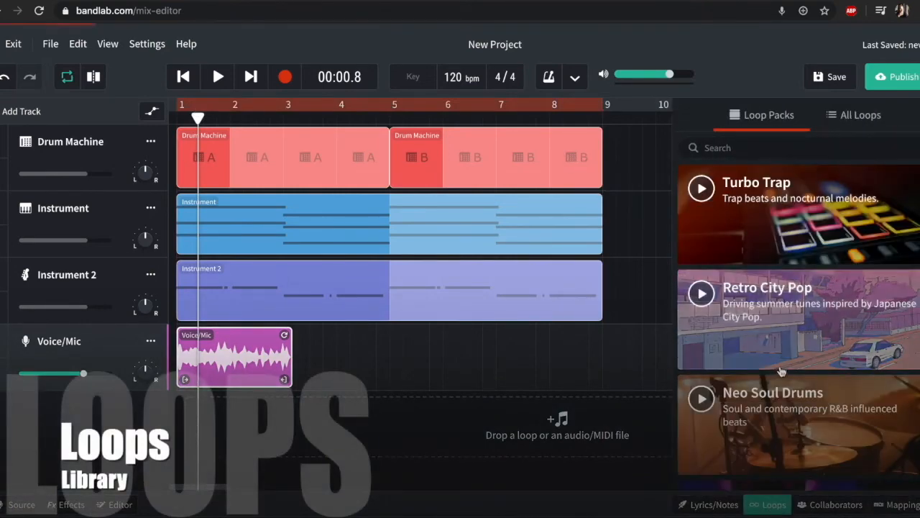
pyautogui.scroll(-1, 805, 374)
pyautogui.scroll(-15, 839, 401)
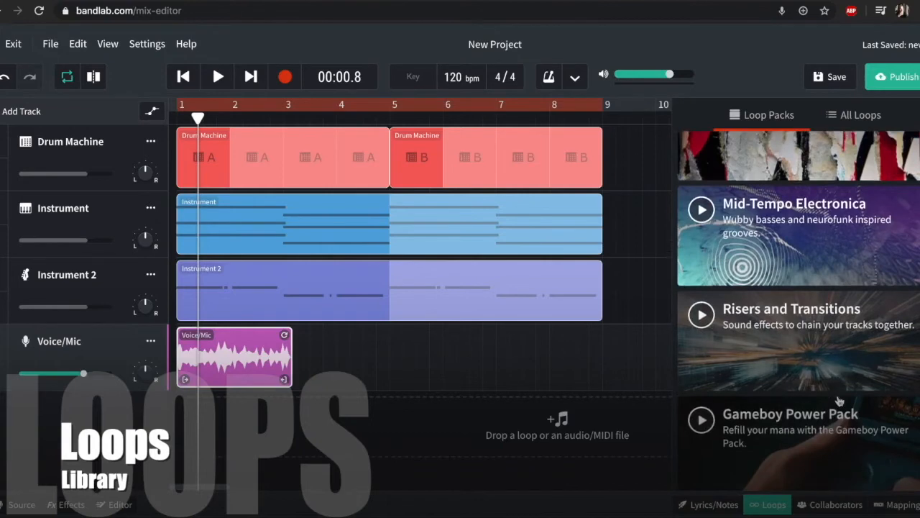
pyautogui.scroll(-1, 839, 401)
pyautogui.scroll(-5, 838, 388)
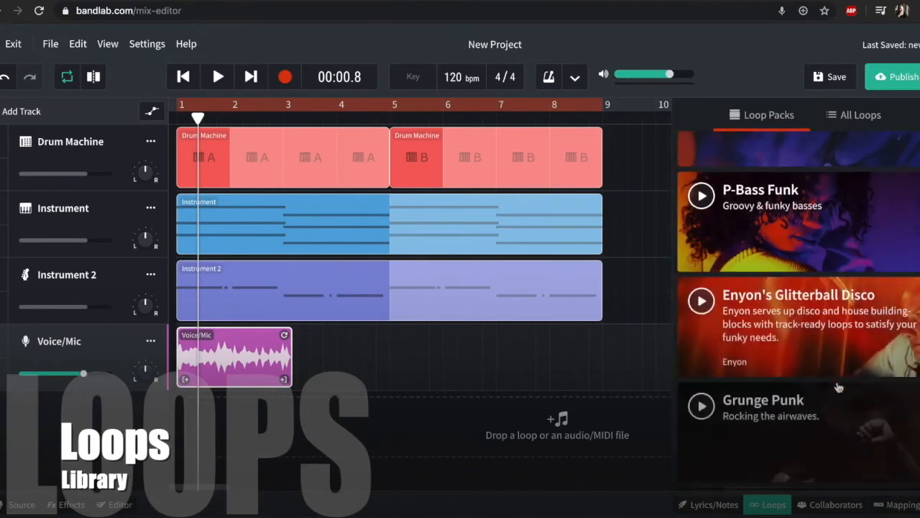
pyautogui.scroll(-8, 807, 421)
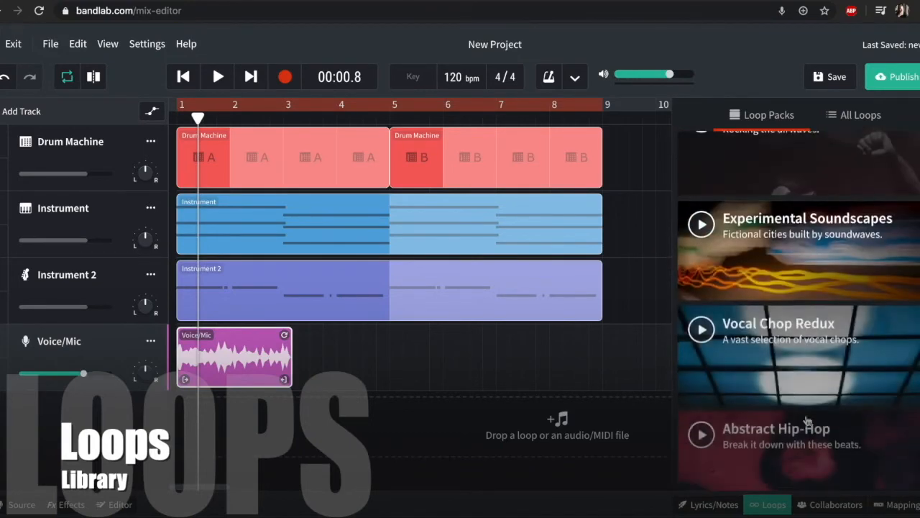
pyautogui.click(804, 225)
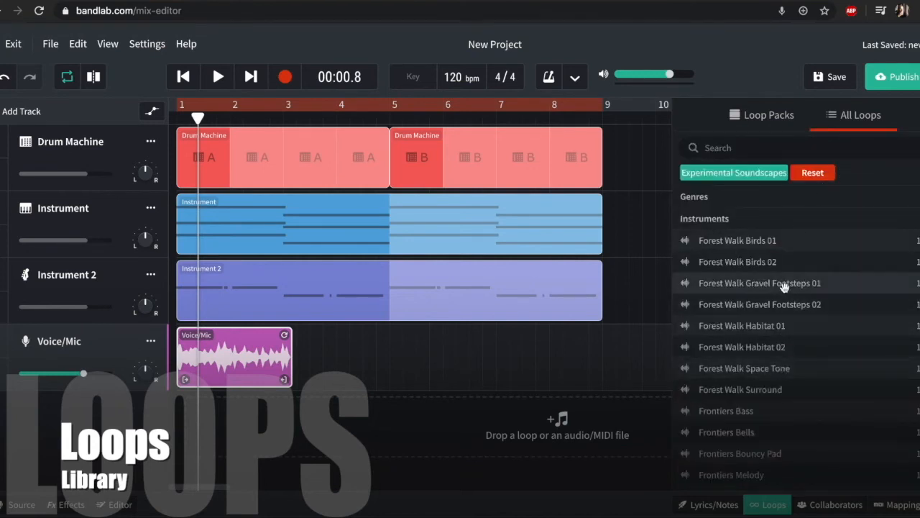
# Step: Preview the Frontiers Bells, Frontiers Bouncy Pad, Frontiers Synth and Near Lake Gong loops
pyautogui.scroll(-5, 789, 437)
pyautogui.scroll(1, 789, 437)
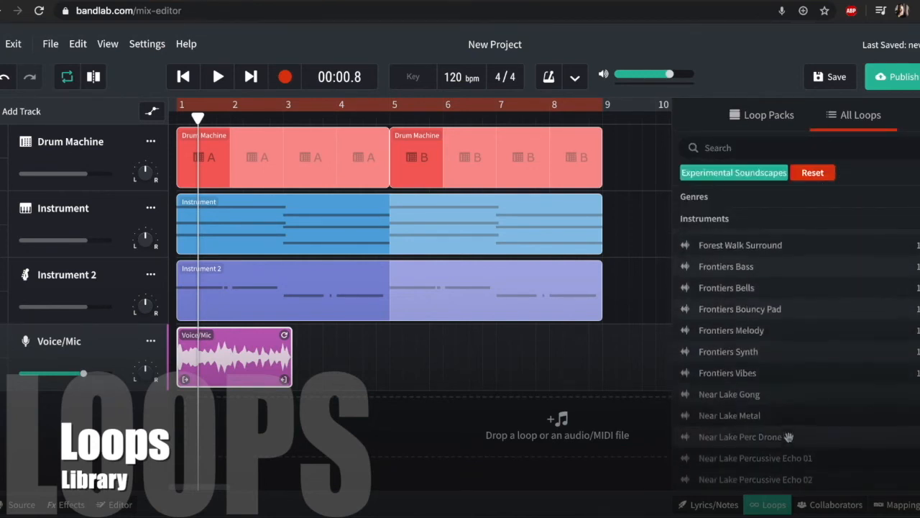
pyautogui.click(757, 287)
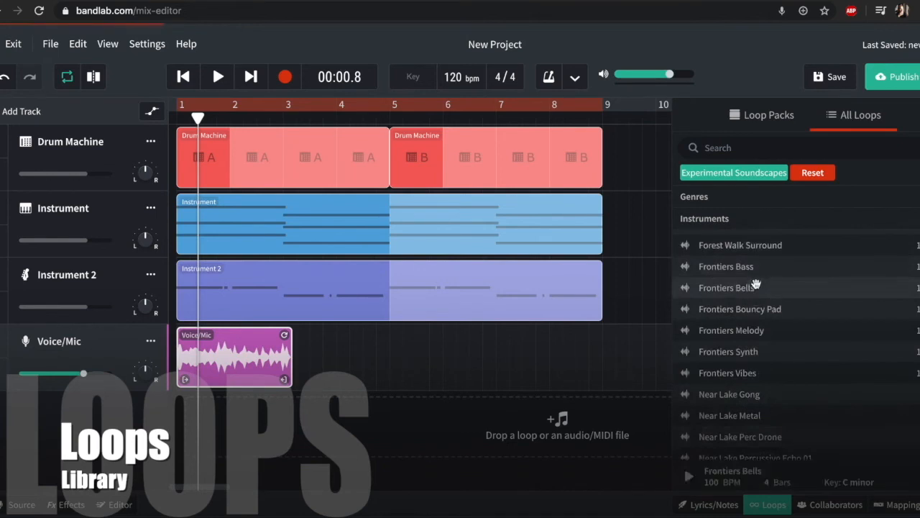
pyautogui.click(798, 311)
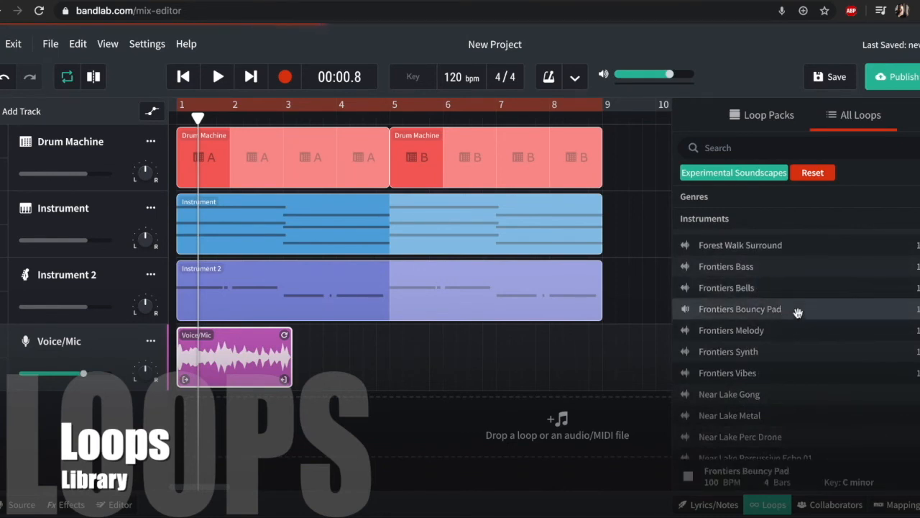
pyautogui.click(810, 356)
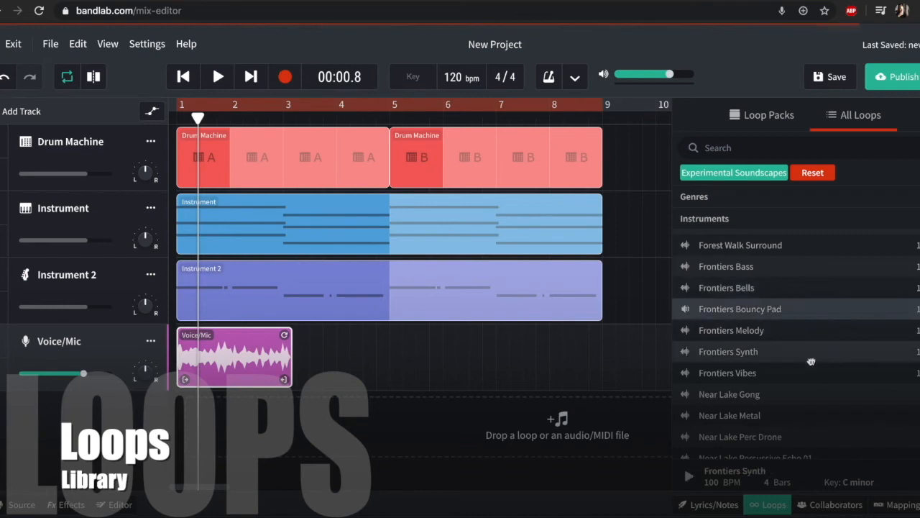
pyautogui.click(809, 396)
pyautogui.scroll(-3, 805, 388)
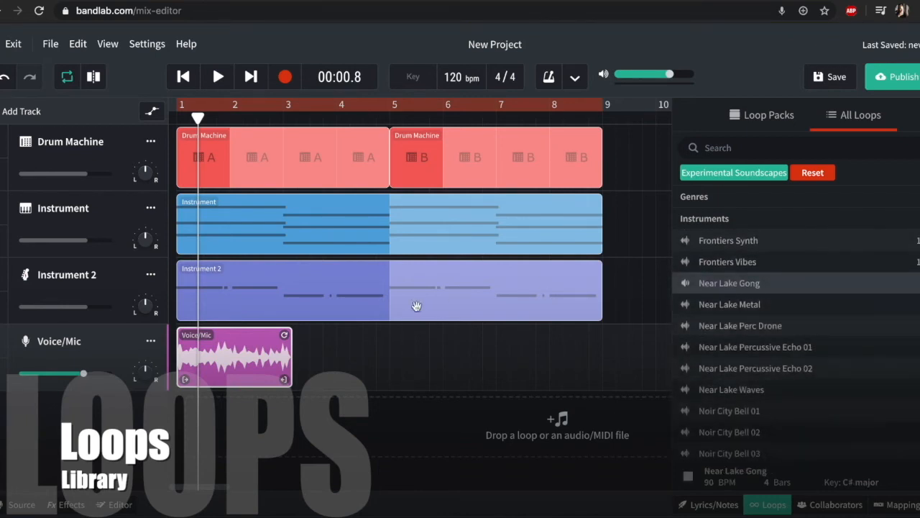
# Step: Shift the drum and both instrument regions to start at bar 3 and delete the Voice/Mic recording
pyautogui.moveTo(460, 344); pyautogui.dragTo(311, 138)
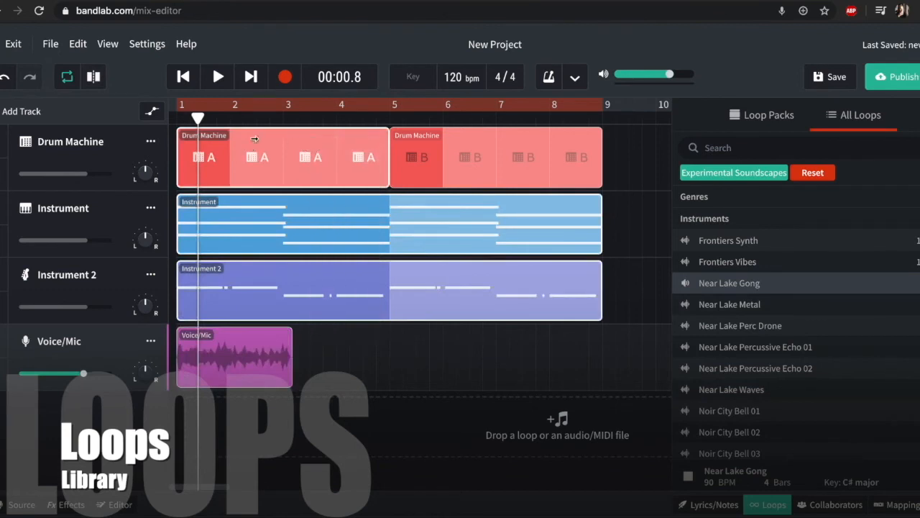
pyautogui.moveTo(222, 145); pyautogui.dragTo(320, 148)
pyautogui.click(260, 359)
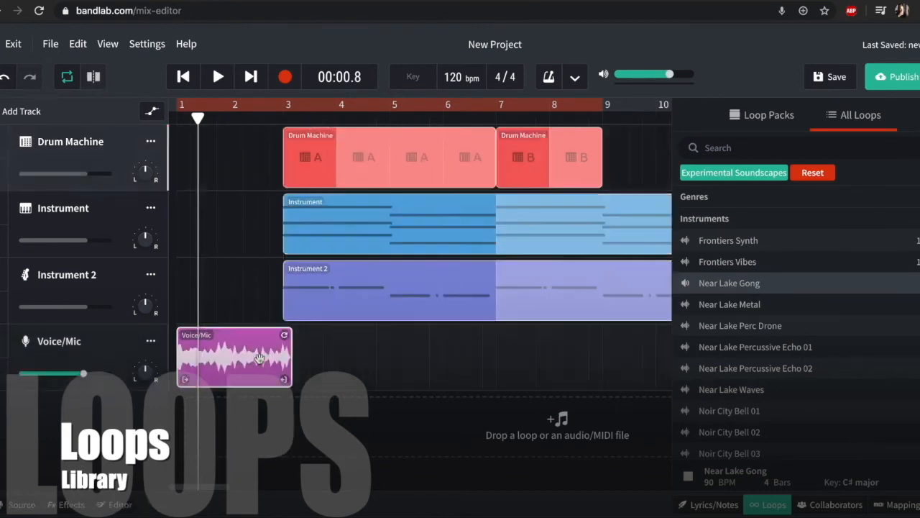
pyautogui.press('Delete')
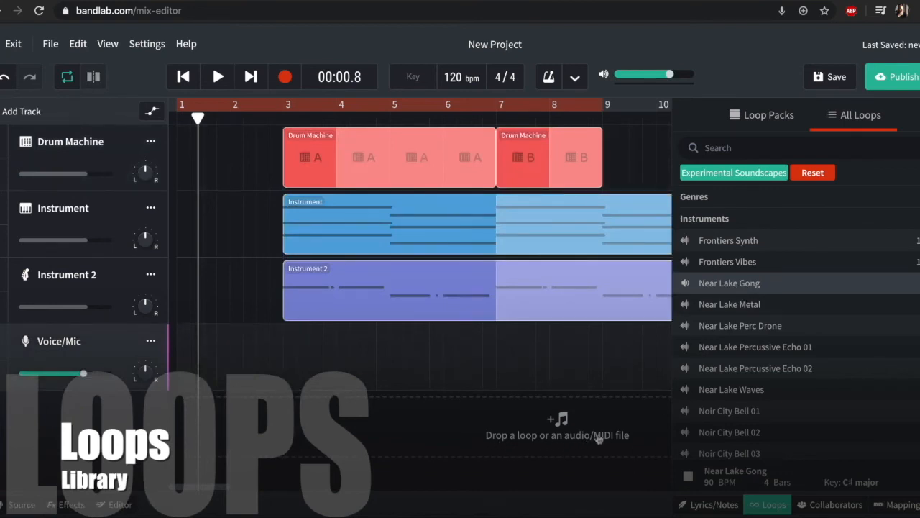
# Step: Add the Near Lake Gong loop on a new track starting at bar 1, using its C# major key and 90 bpm tempo for the project
pyautogui.moveTo(730, 282); pyautogui.dragTo(503, 446)
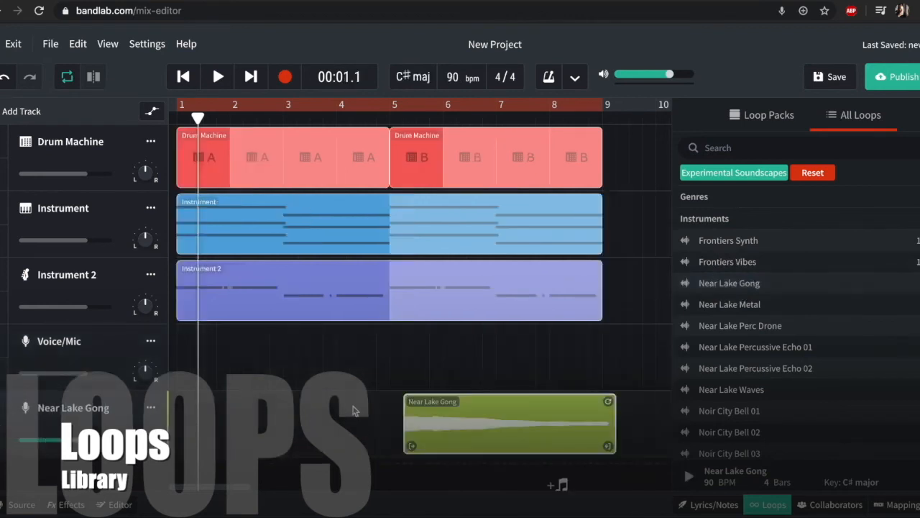
pyautogui.moveTo(477, 425); pyautogui.dragTo(241, 412)
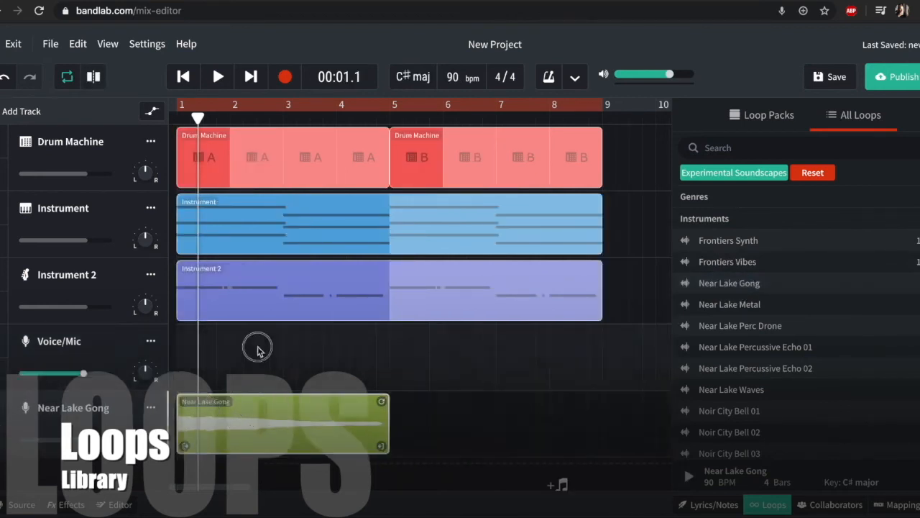
# Step: Move the drum, synth pad and bass regions to start at bar 3, and play the gong intro from the project start
pyautogui.moveTo(213, 149); pyautogui.dragTo(319, 149)
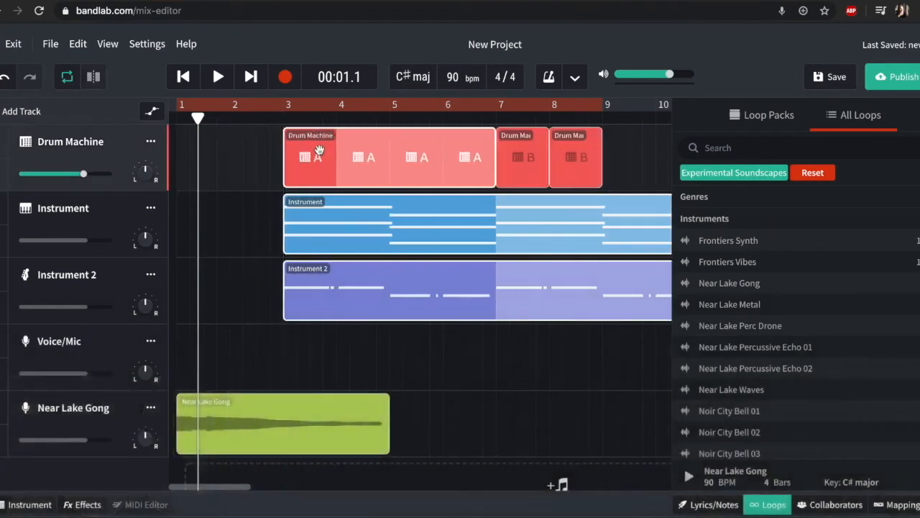
pyautogui.click(182, 78)
pyautogui.press('space')
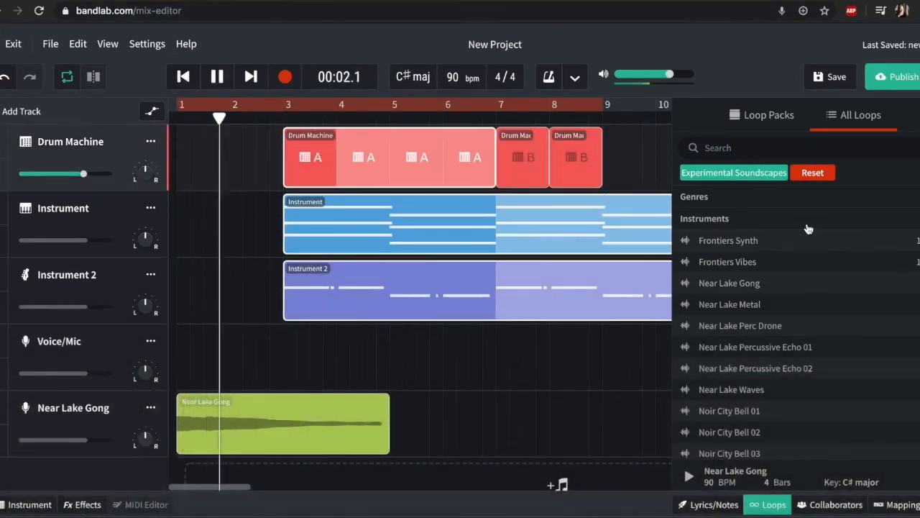
pyautogui.click(768, 122)
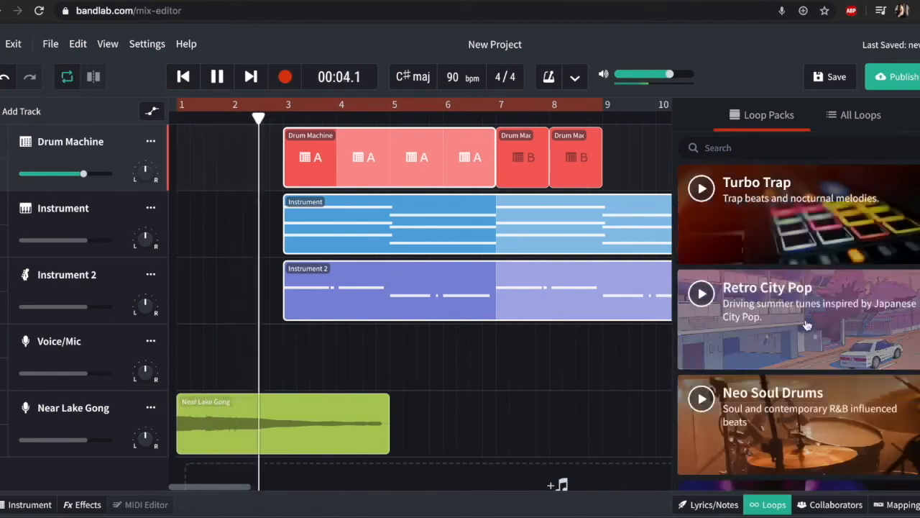
pyautogui.press('space')
pyautogui.click(773, 506)
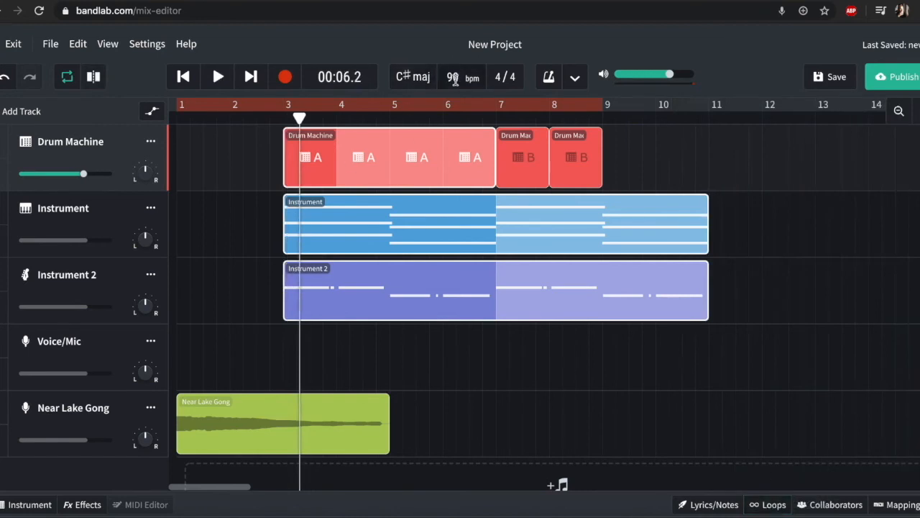
# Step: Rename the project as Demo 2 and save it
pyautogui.tripleClick(490, 44)
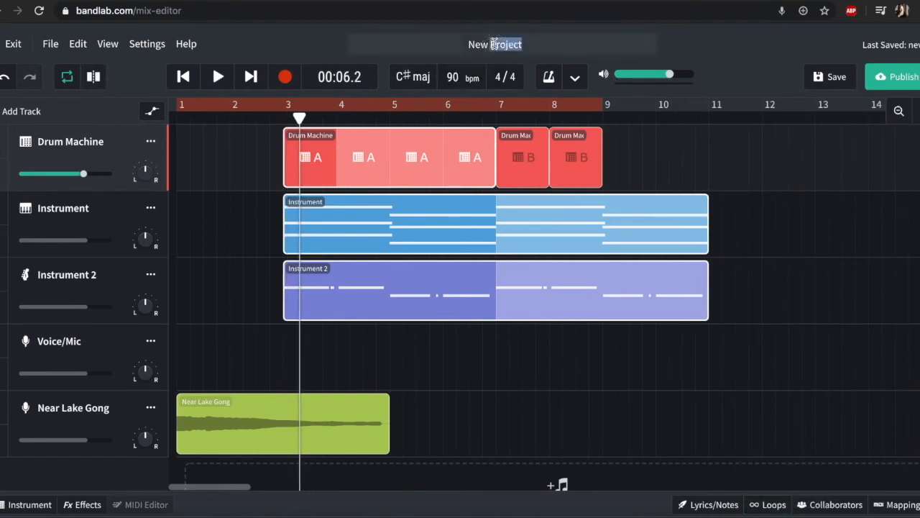
pyautogui.write('Demo')
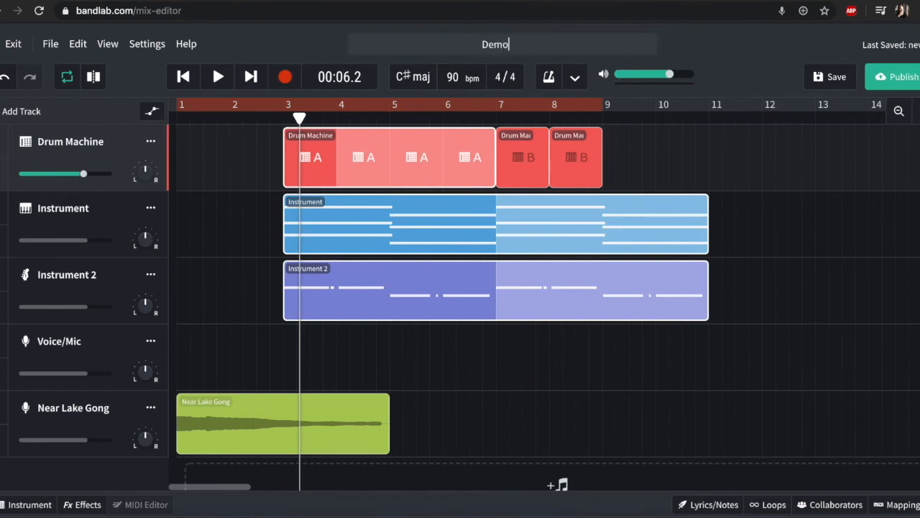
pyautogui.write(' 2')
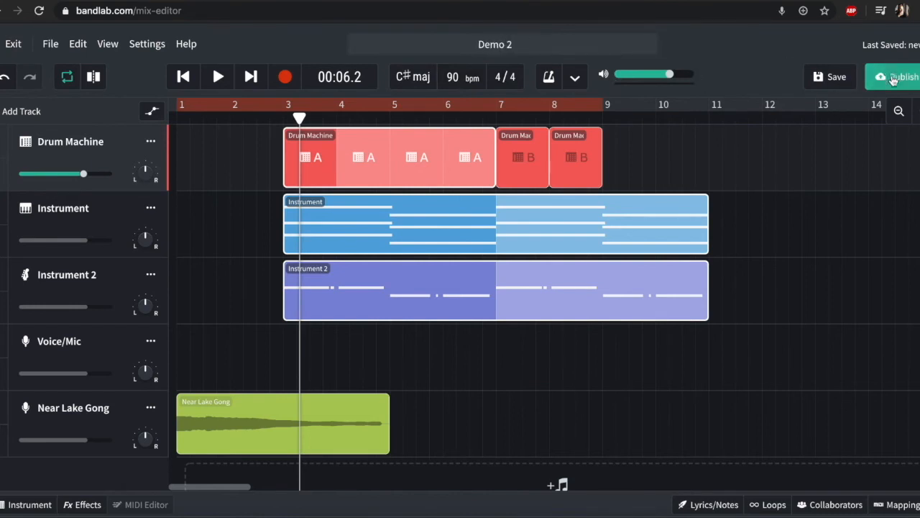
pyautogui.click(832, 77)
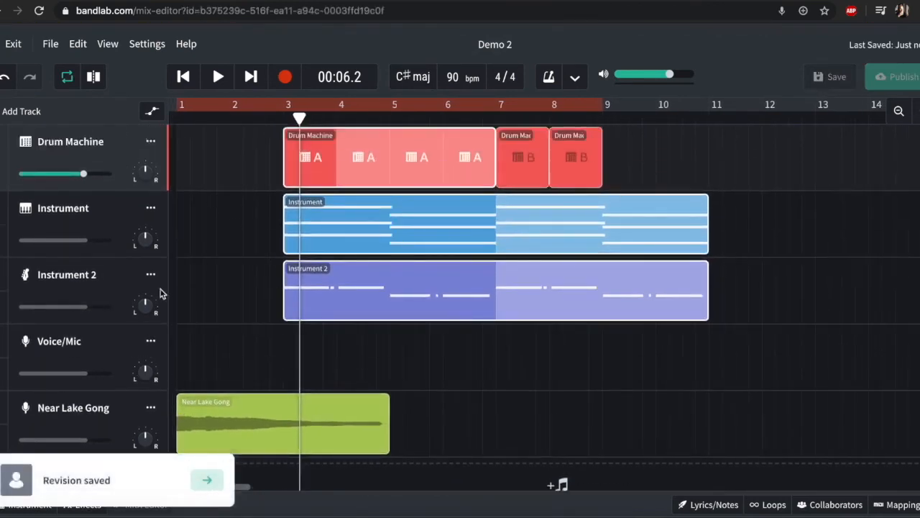
# Step: Look up the download options for exporting the tracks or a mixdown of the project
pyautogui.click(75, 44)
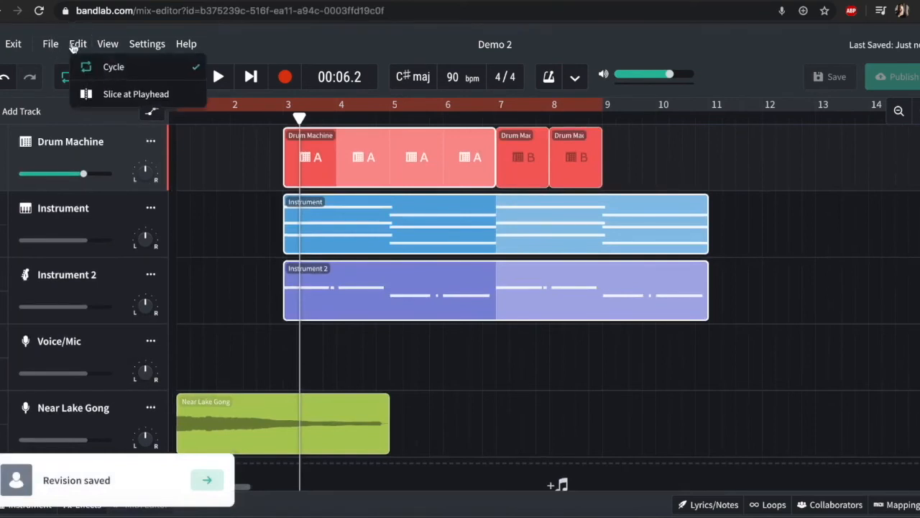
pyautogui.click(51, 44)
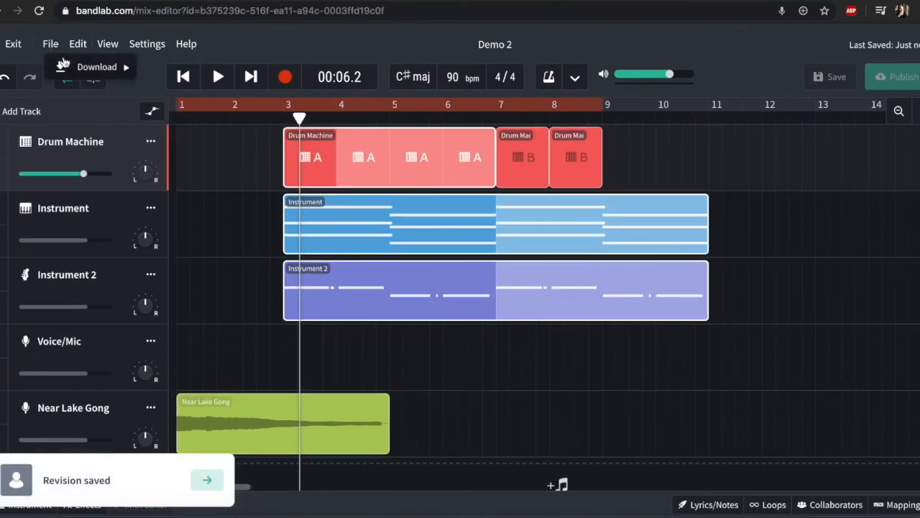
pyautogui.moveTo(79, 67)
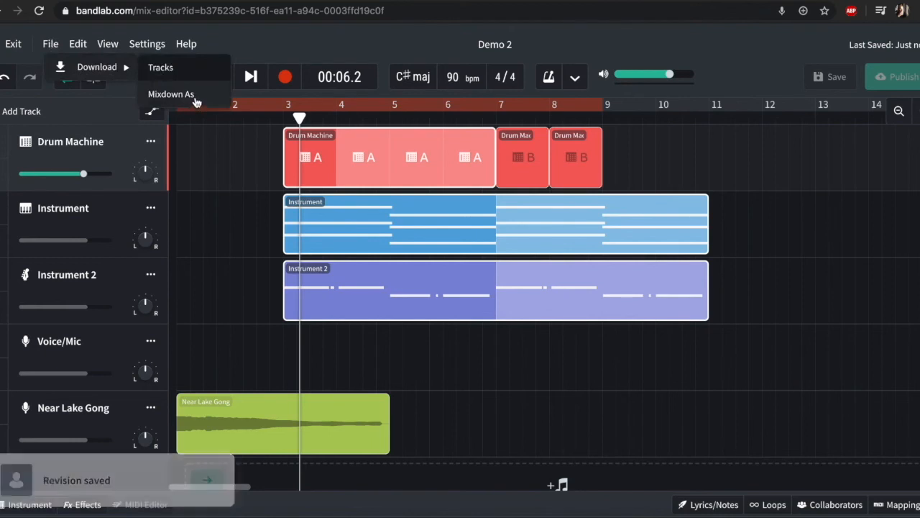
pyautogui.click(247, 218)
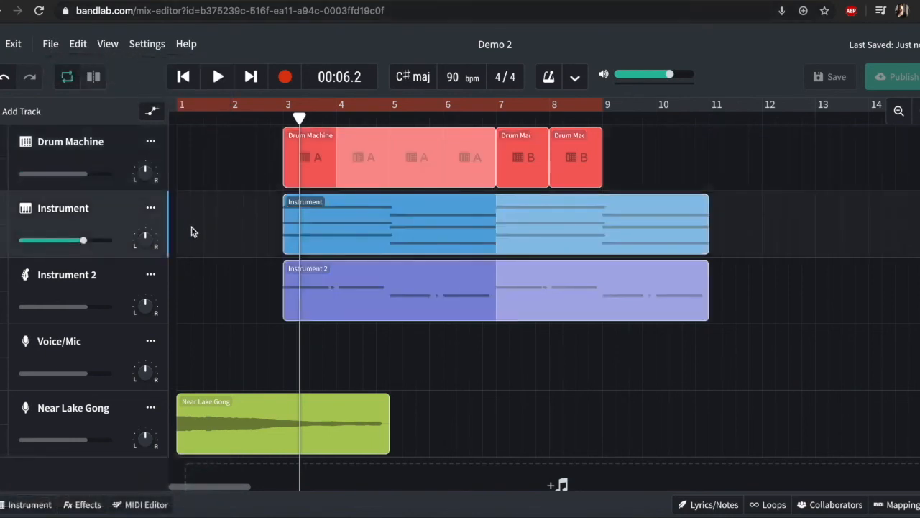
# Step: Add the BL Driver distortion effect to the Drum Machine track and raise its drive
pyautogui.click(233, 376)
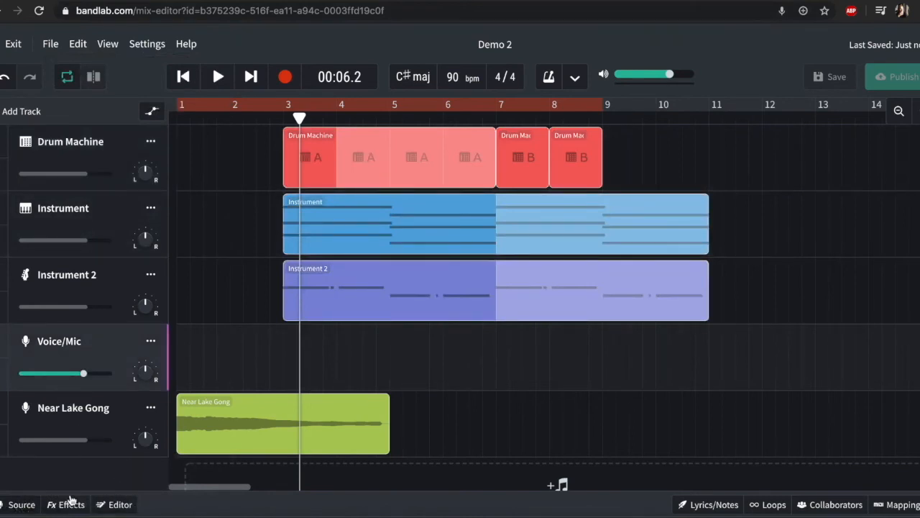
pyautogui.click(120, 407)
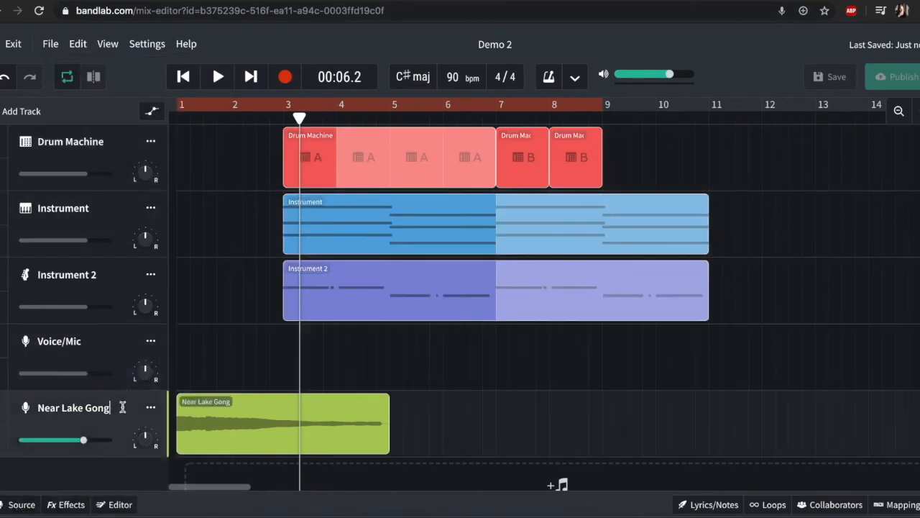
pyautogui.click(77, 141)
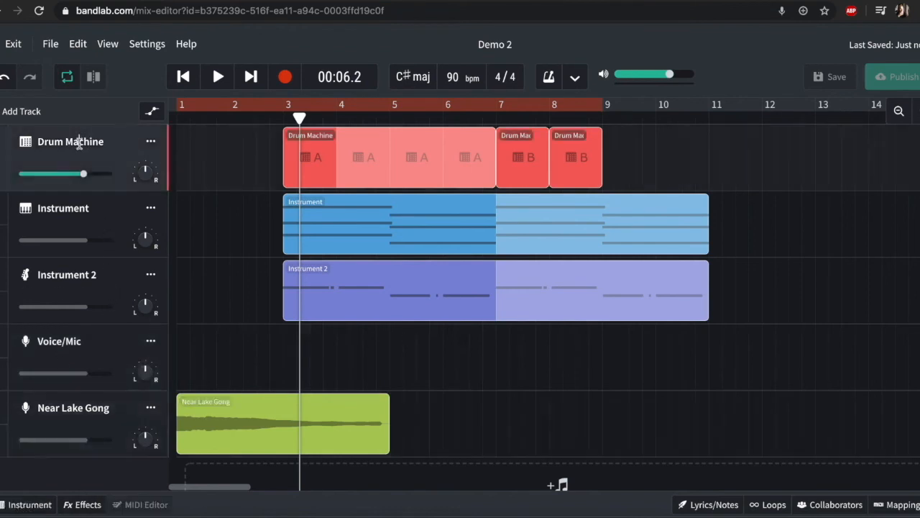
pyautogui.click(85, 506)
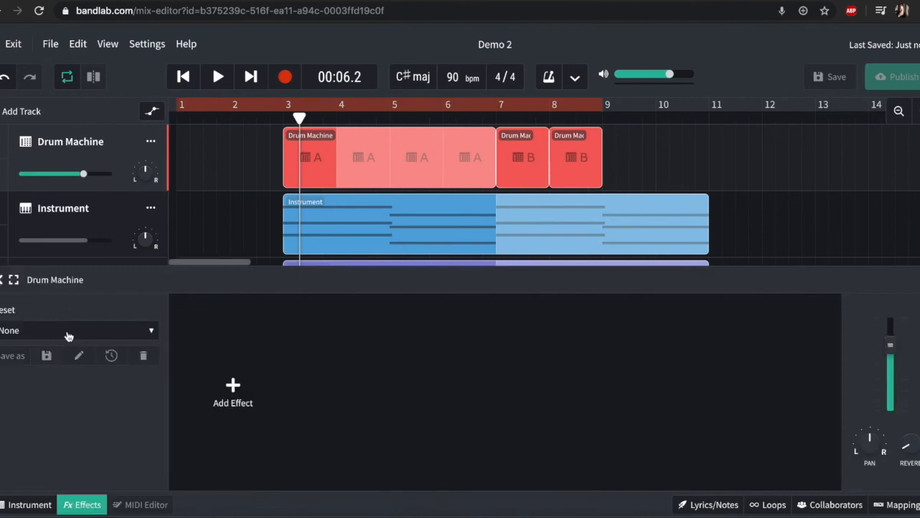
pyautogui.click(233, 388)
pyautogui.moveTo(245, 361)
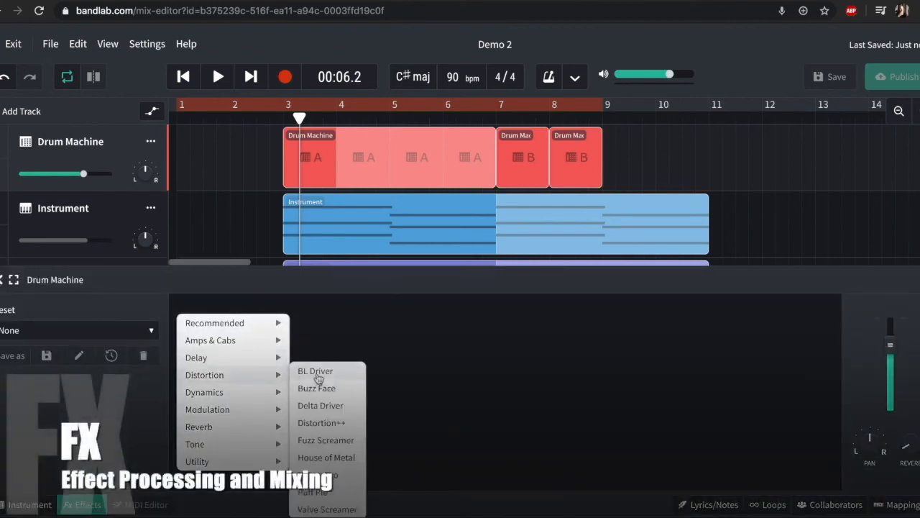
pyautogui.click(316, 371)
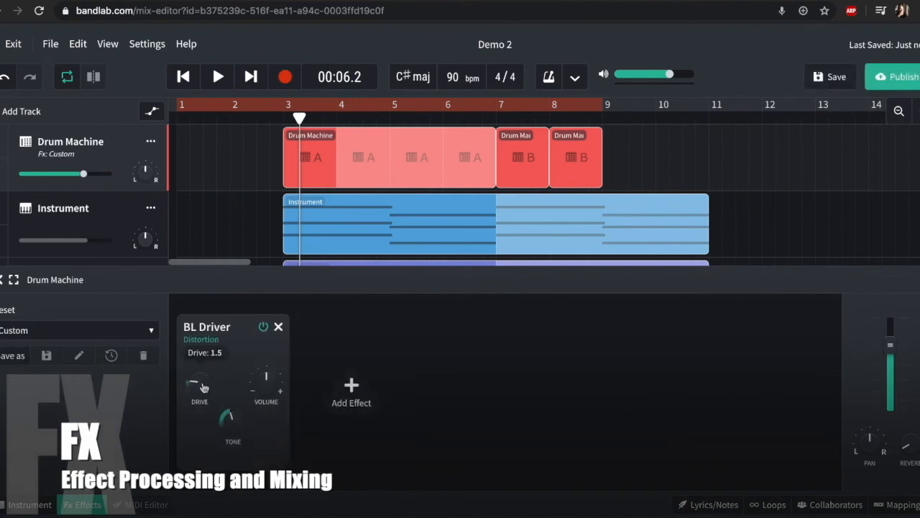
pyautogui.moveTo(204, 374); pyautogui.dragTo(194, 317)
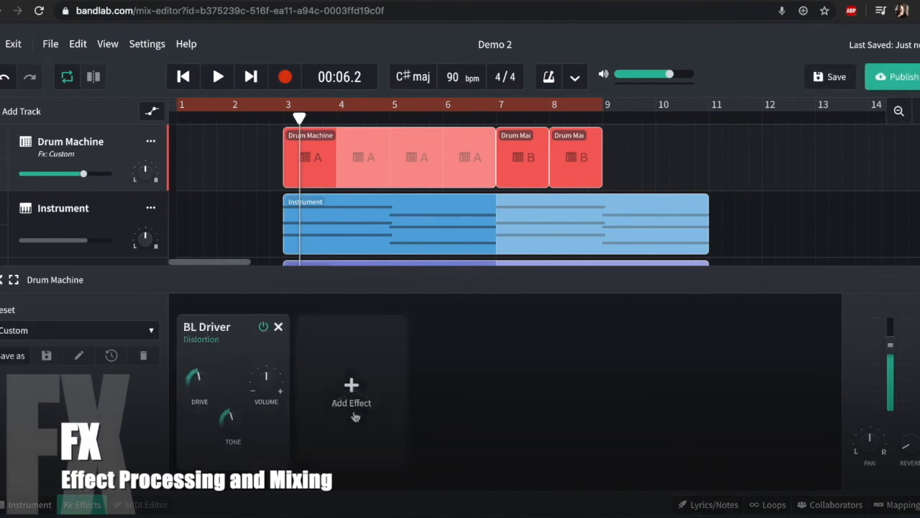
# Step: Add the Space Maker reverb after BL Driver, raise its mix to about 34% and slightly reduce its room size
pyautogui.click(351, 392)
pyautogui.moveTo(374, 385)
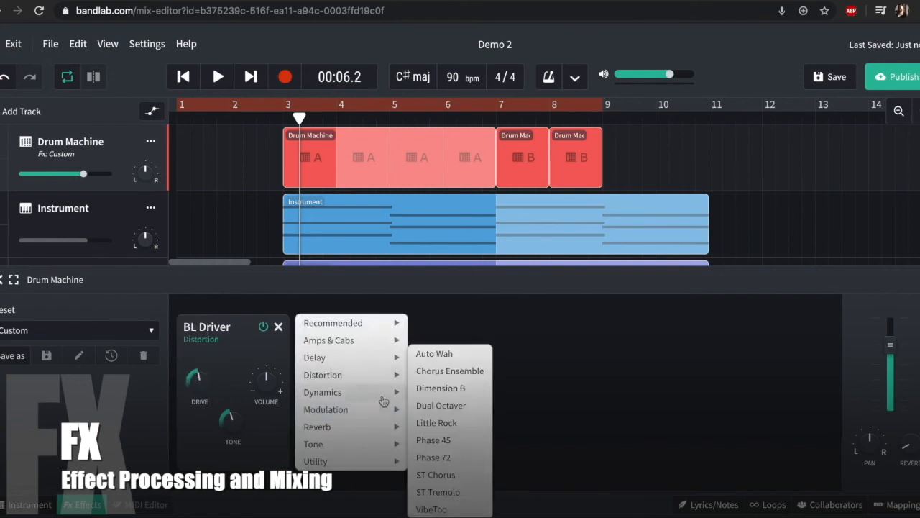
pyautogui.moveTo(376, 427)
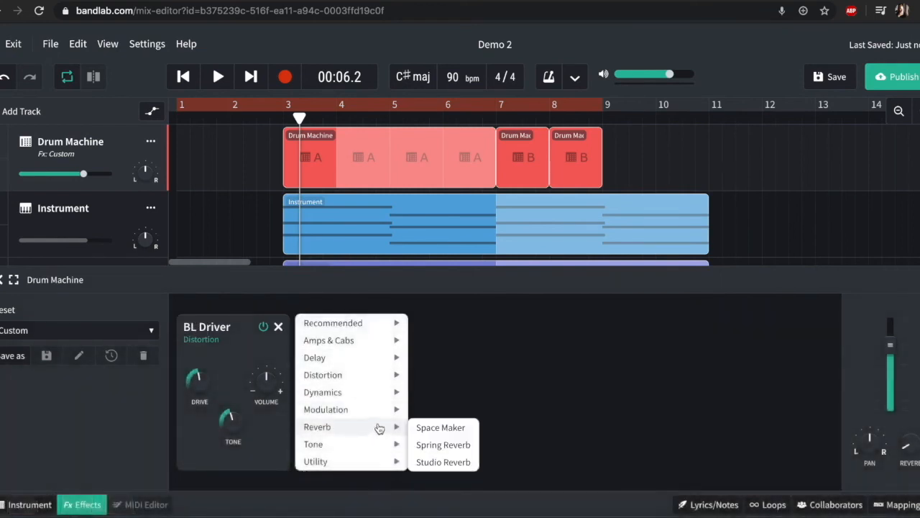
pyautogui.click(455, 429)
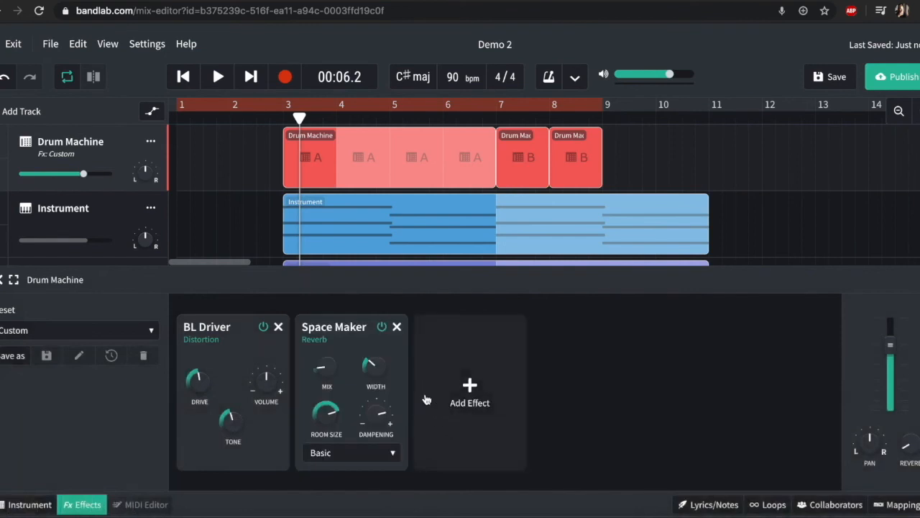
pyautogui.moveTo(323, 370)
pyautogui.mouseDown()
pyautogui.moveTo(317, 311)
pyautogui.moveTo(331, 377)
pyautogui.mouseUp()
pyautogui.moveTo(326, 416); pyautogui.dragTo(334, 437)
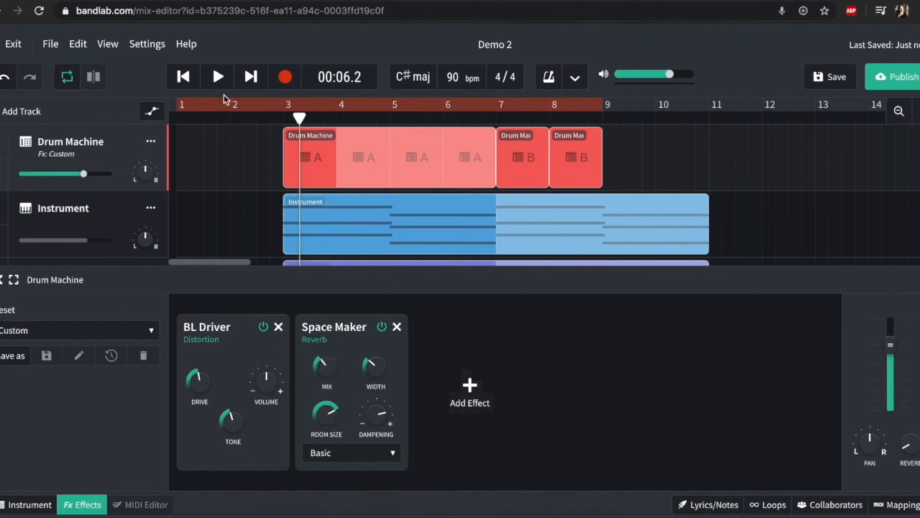
# Step: Automate the Drum Machine's Space Maker mix to stay near zero until just before bar 3 and ramp up to a high level at bar 7
pyautogui.click(151, 114)
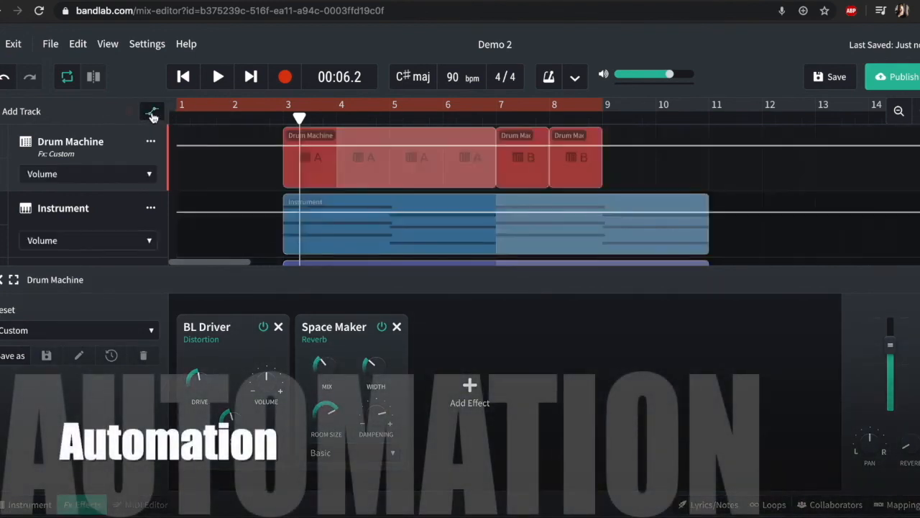
pyautogui.click(109, 172)
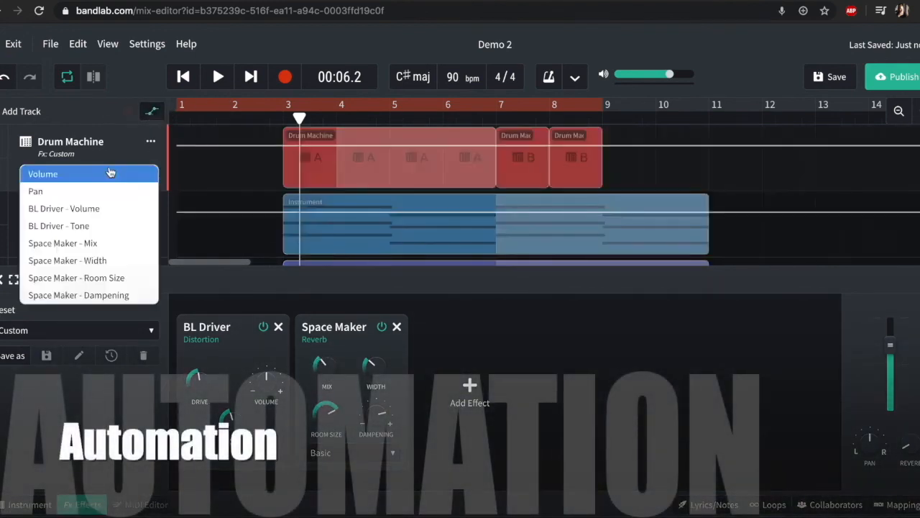
pyautogui.click(110, 244)
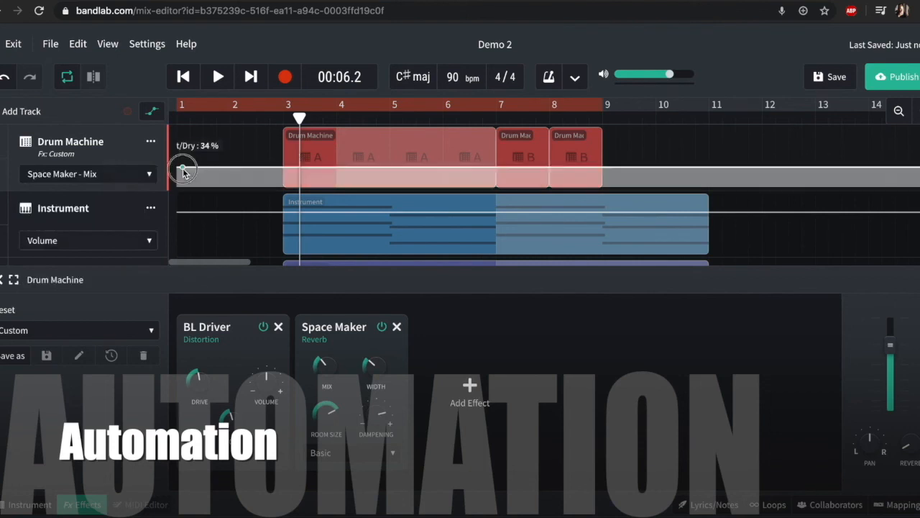
pyautogui.moveTo(181, 168); pyautogui.dragTo(185, 189)
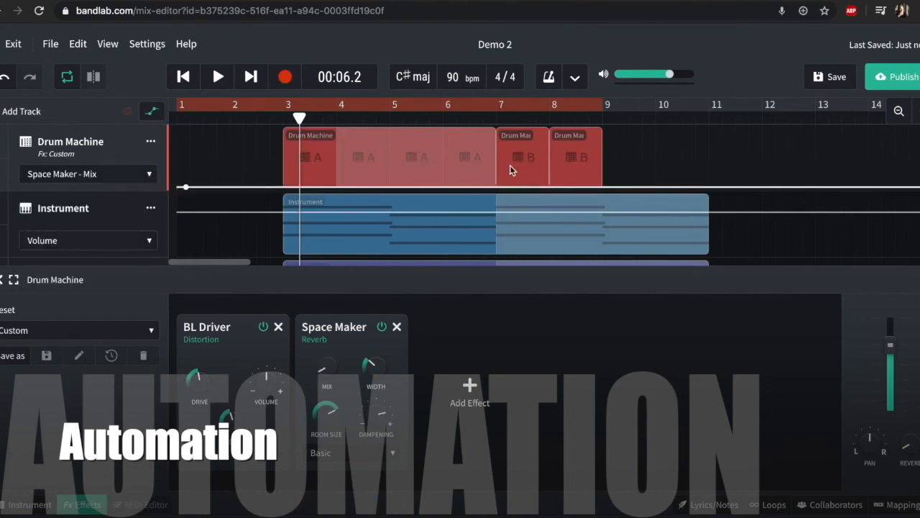
pyautogui.click(278, 187)
pyautogui.moveTo(490, 187); pyautogui.dragTo(498, 136)
# Step: Play the project from the start to check the reverb mix automation, and stop playback near bar 7
pyautogui.press('Return')
pyautogui.press('space')
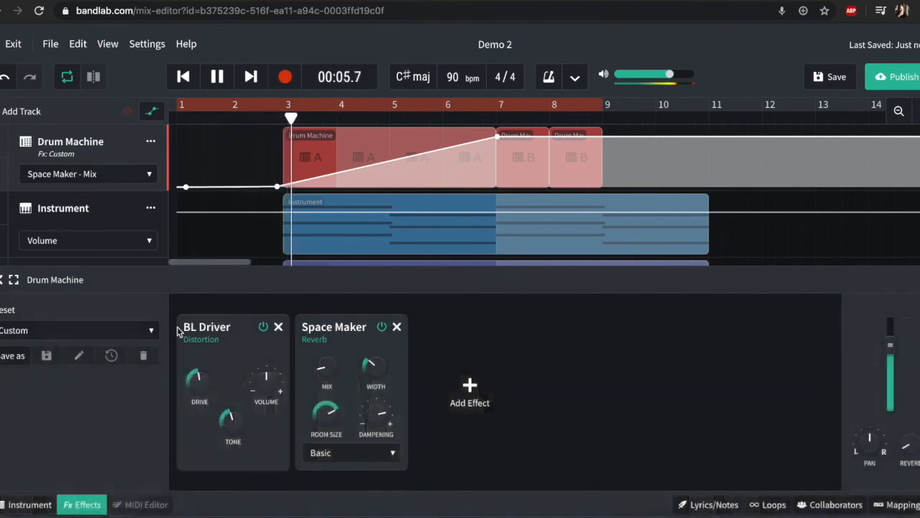
pyautogui.moveTo(320, 378)
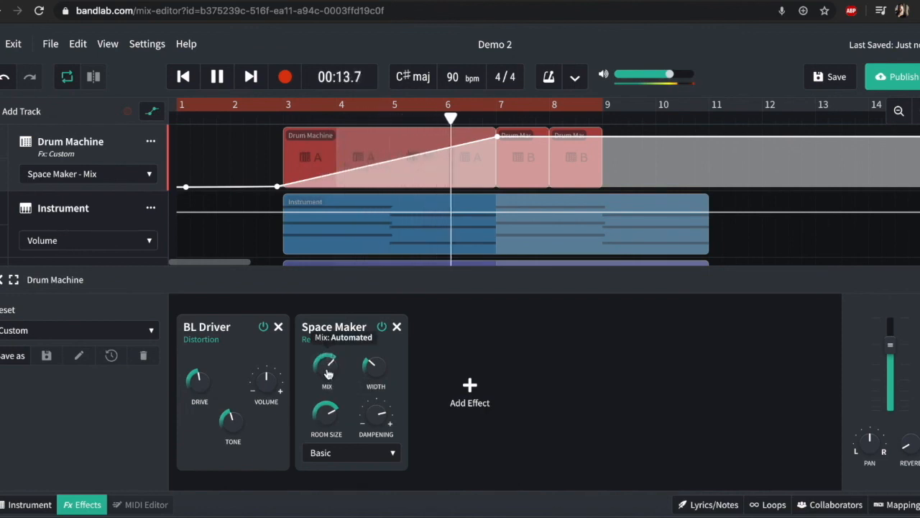
pyautogui.press('space')
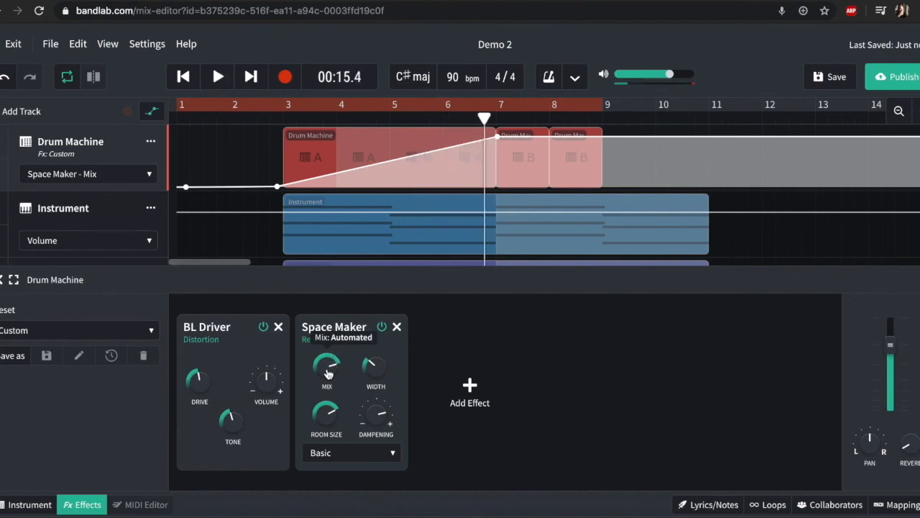
# Step: Hide the automation curves and close the Drum Machine's effects view
pyautogui.click(151, 111)
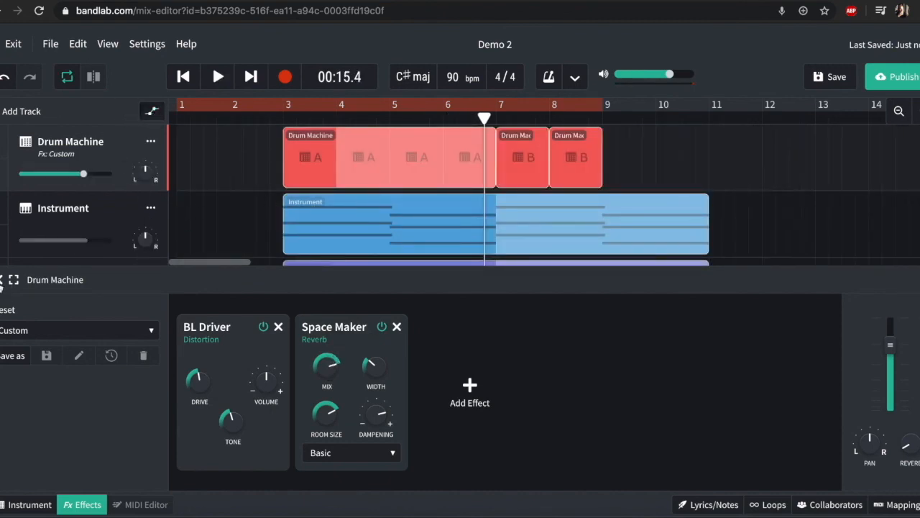
pyautogui.click(2, 281)
pyautogui.scroll(-1, 256, 388)
pyautogui.scroll(1, 255, 386)
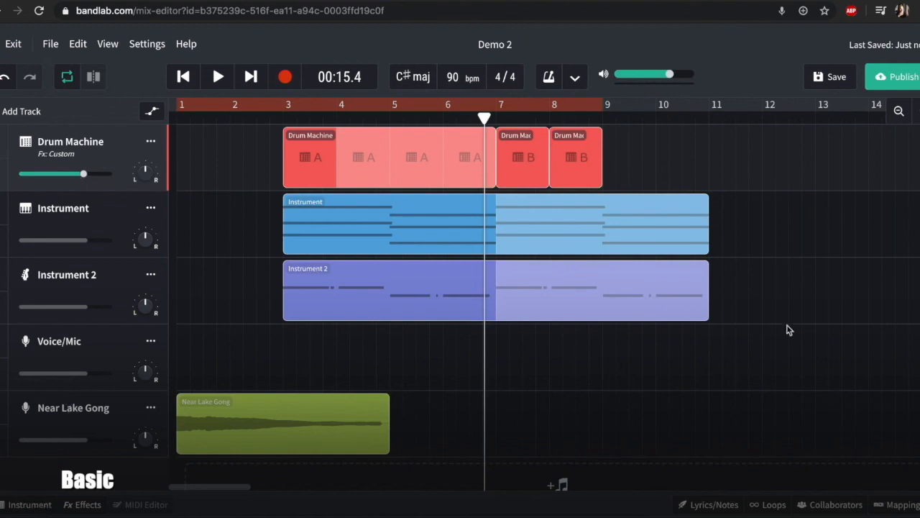
# Step: Look through the collaborator, loop library and MIDI mapping features, and close them again
pyautogui.click(832, 504)
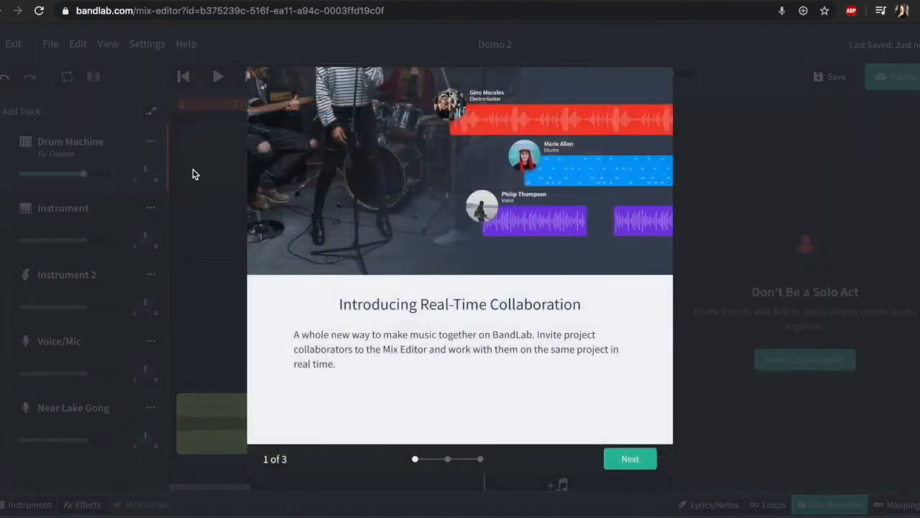
pyautogui.click(219, 178)
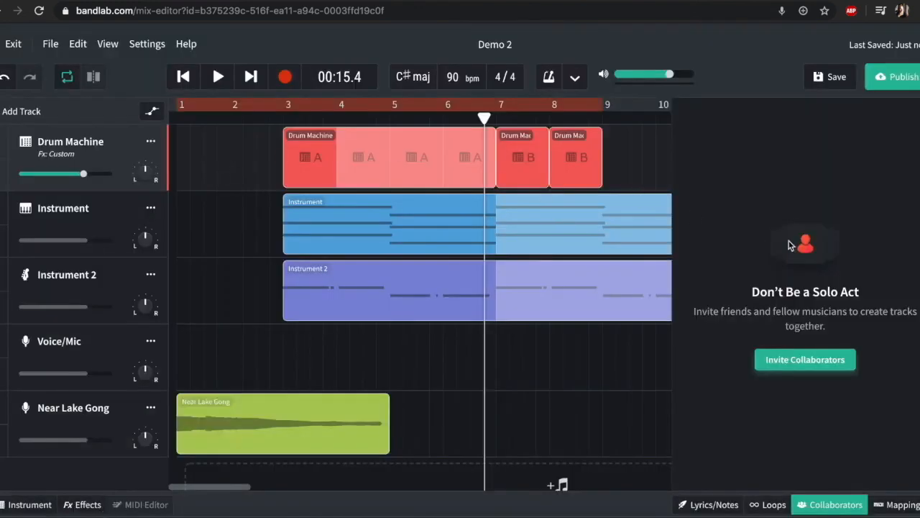
pyautogui.click(770, 504)
pyautogui.click(773, 505)
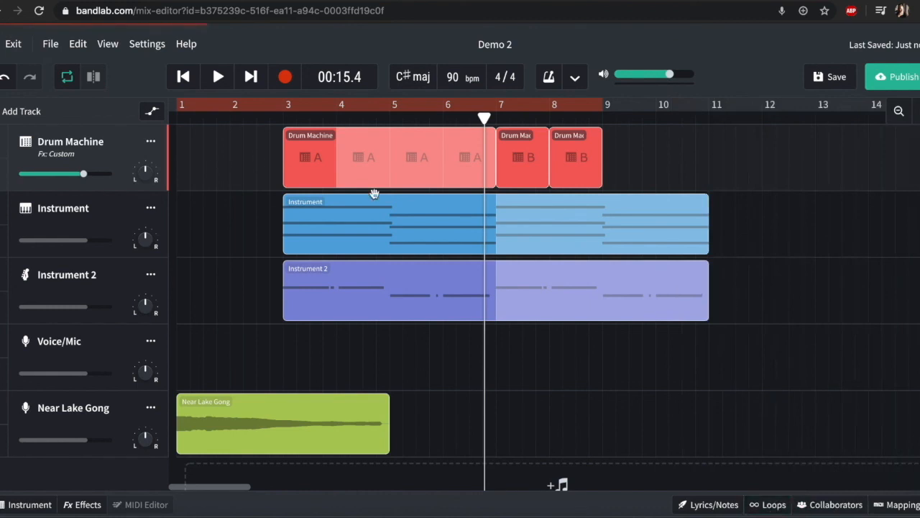
pyautogui.click(899, 502)
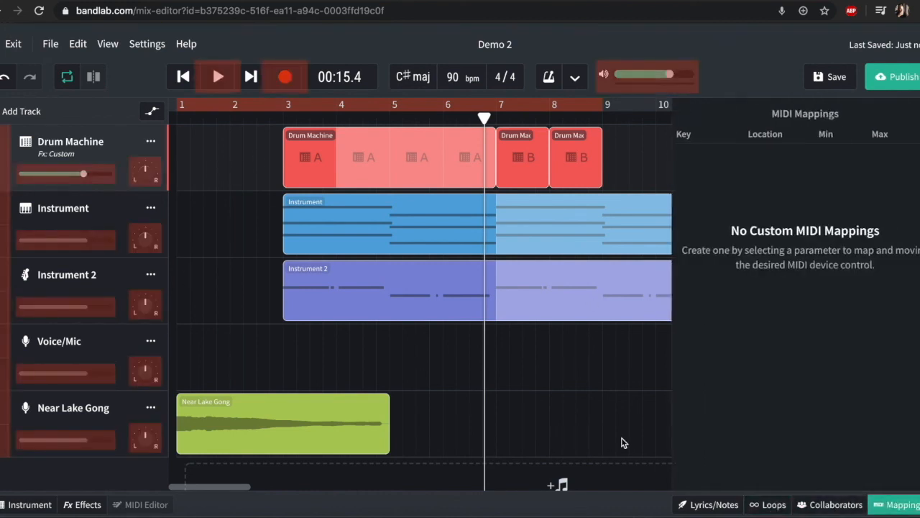
pyautogui.click(898, 504)
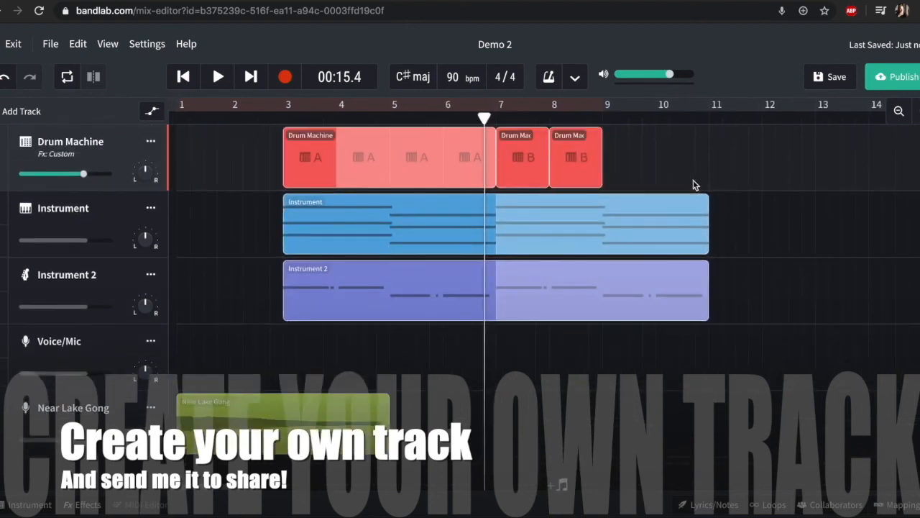
# Step: Save the Demo 2 project with its new drum effects and automation
pyautogui.click(835, 76)
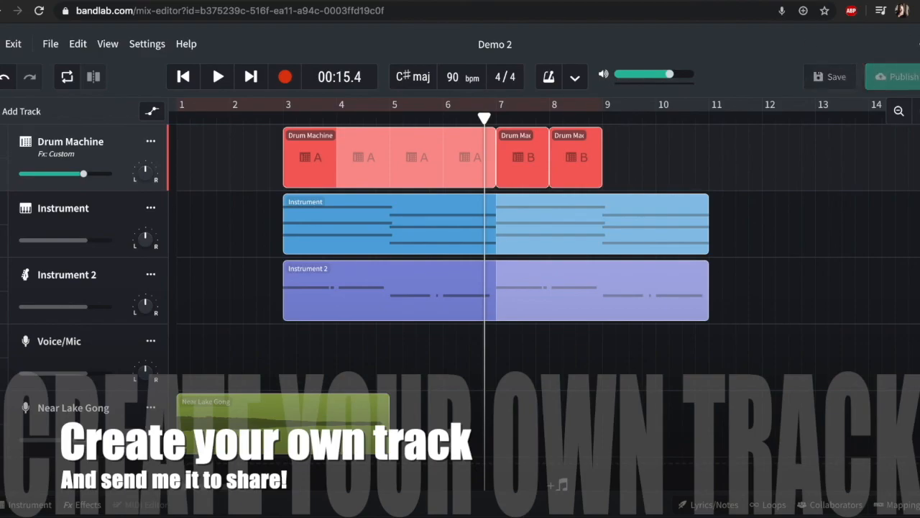